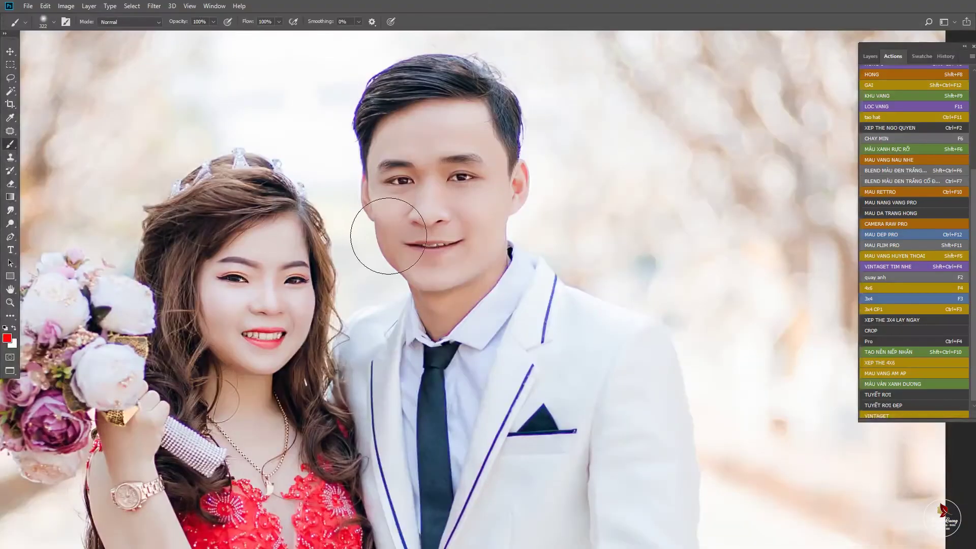
Step: Leave full-screen mode with the photo fitted to view, and close every open document except IMG_5210.JPG
key("f")
key("f")
key("ctrl+0")
key("f")
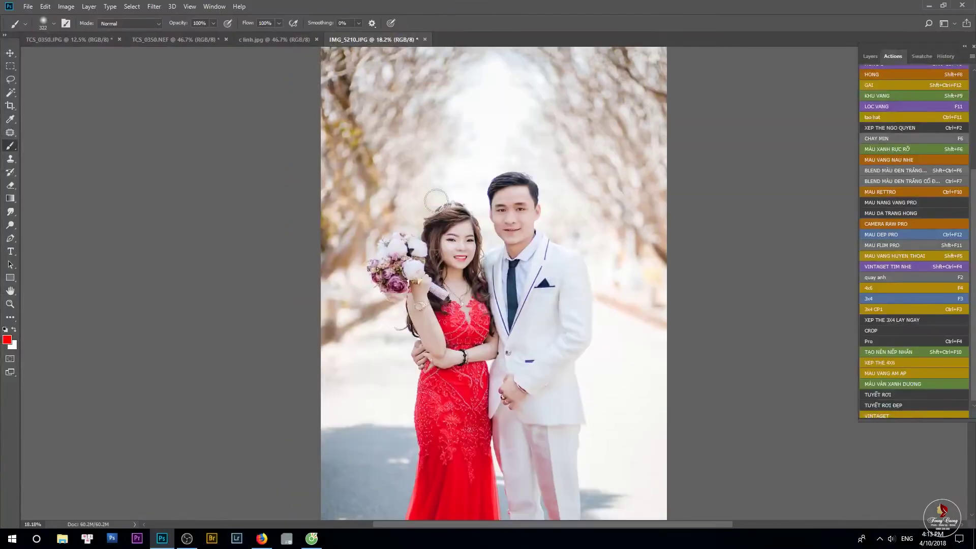
left_click(285, 41)
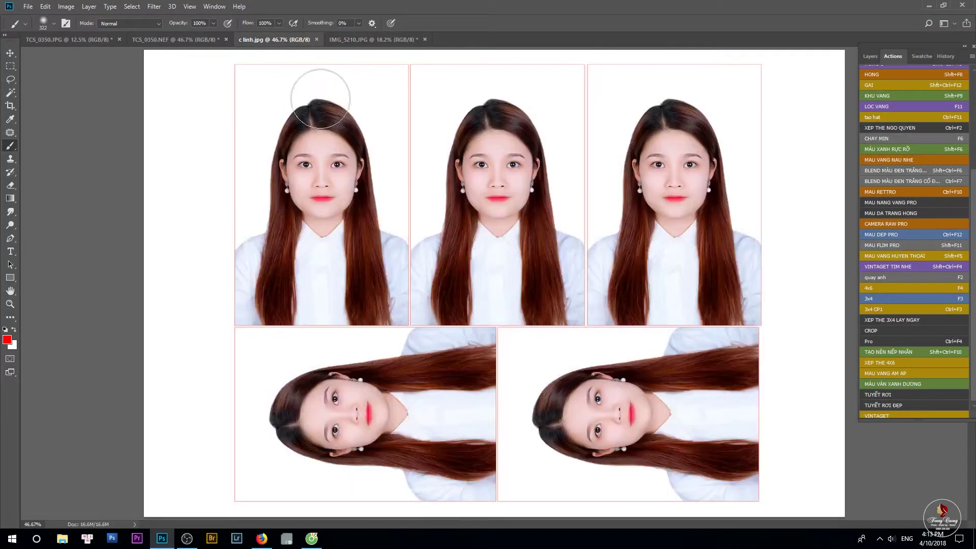
left_click(316, 39)
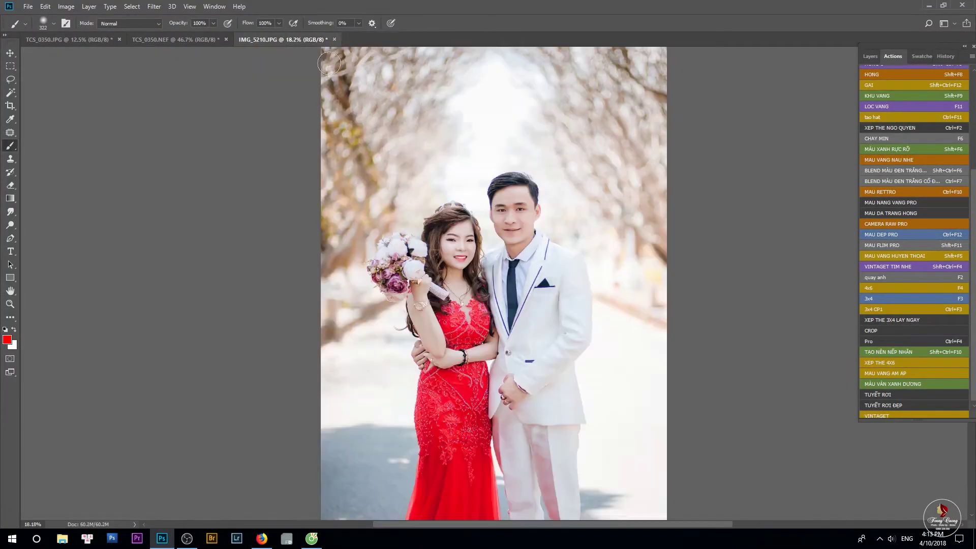
left_click(173, 39)
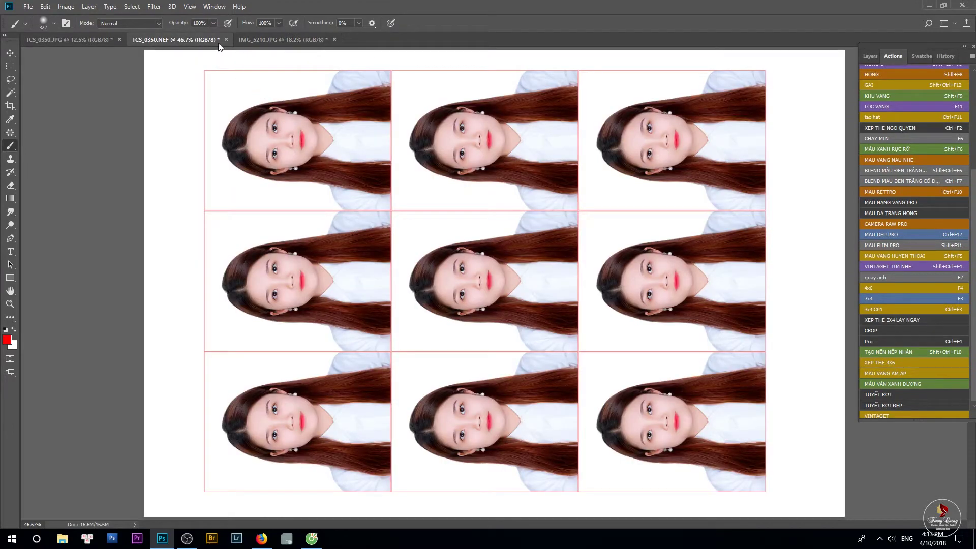
left_click(226, 40)
left_click(476, 199)
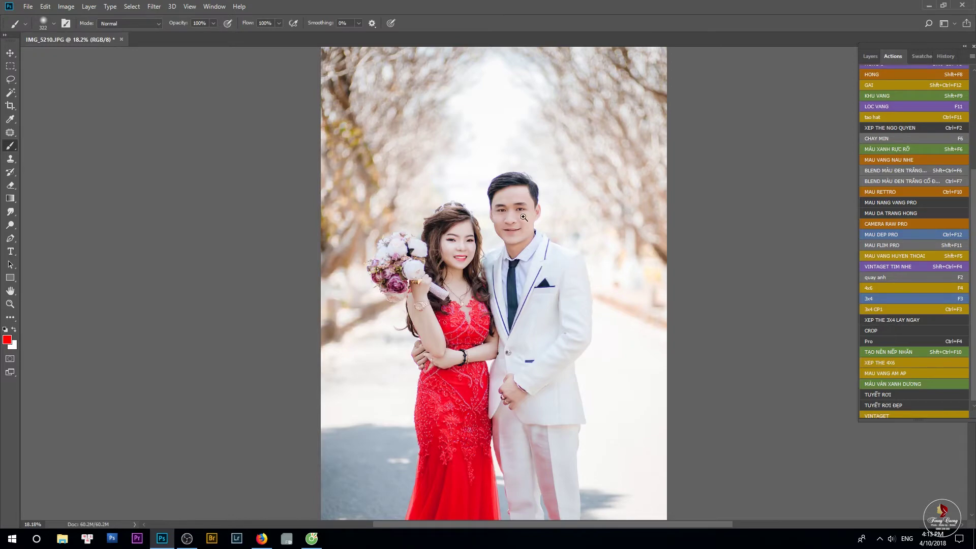
Step: Examine the bride's and groom's faces up close
left_click_drag(524, 217, 580, 182)
left_click_drag(369, 197, 502, 129)
left_click_drag(556, 198, 441, 261)
scroll(466, 176, "down", 5)
scroll(391, 240, "up", 5)
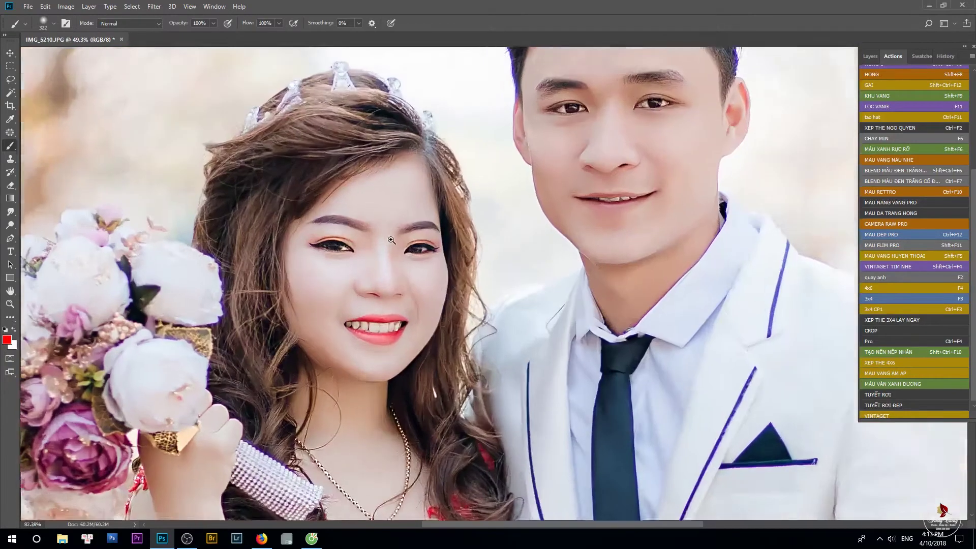
left_click_drag(391, 240, 442, 240)
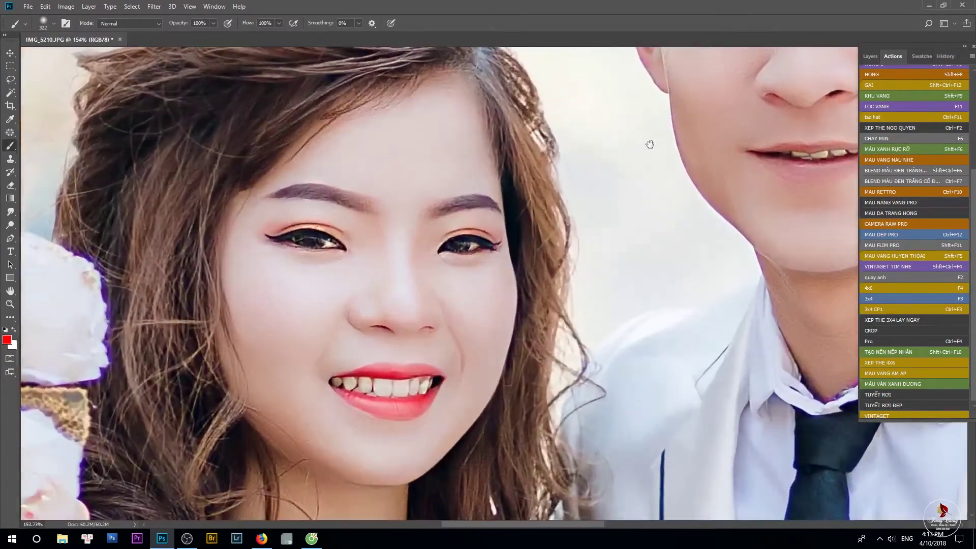
left_click_drag(638, 150, 327, 292)
left_click_drag(507, 197, 452, 244)
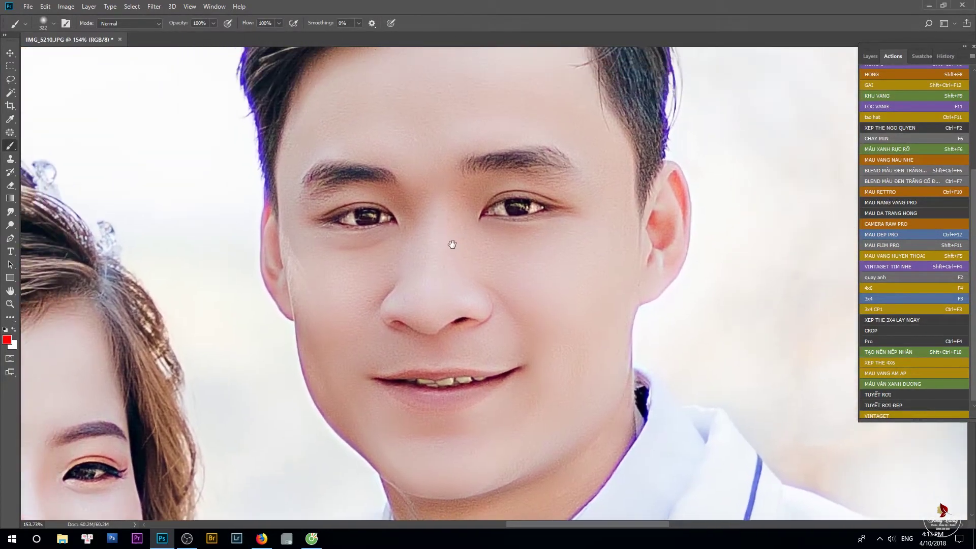
Step: Select the Dodge tool and bring the groom's eyes and nose into close view
left_click(11, 226)
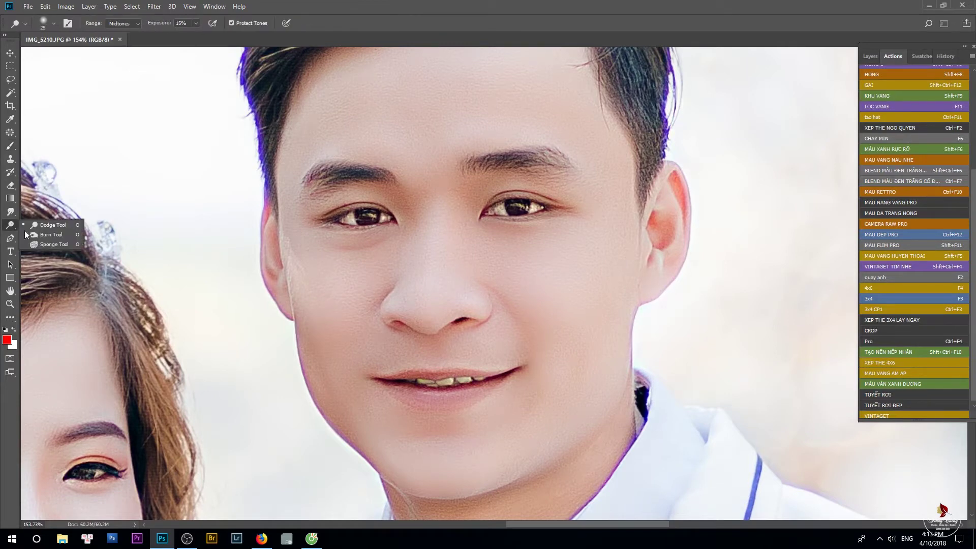
left_click(52, 227)
left_click_drag(427, 182, 454, 182)
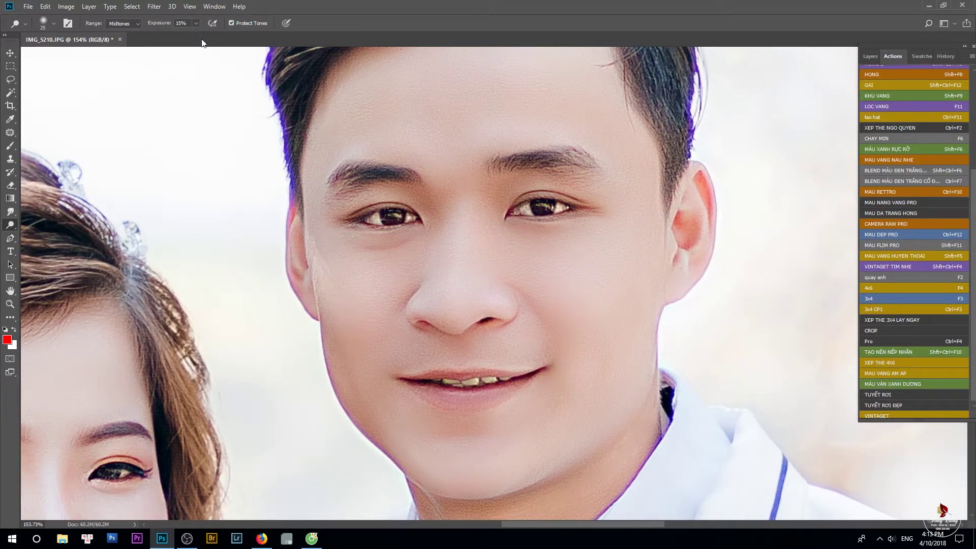
right_click(15, 224)
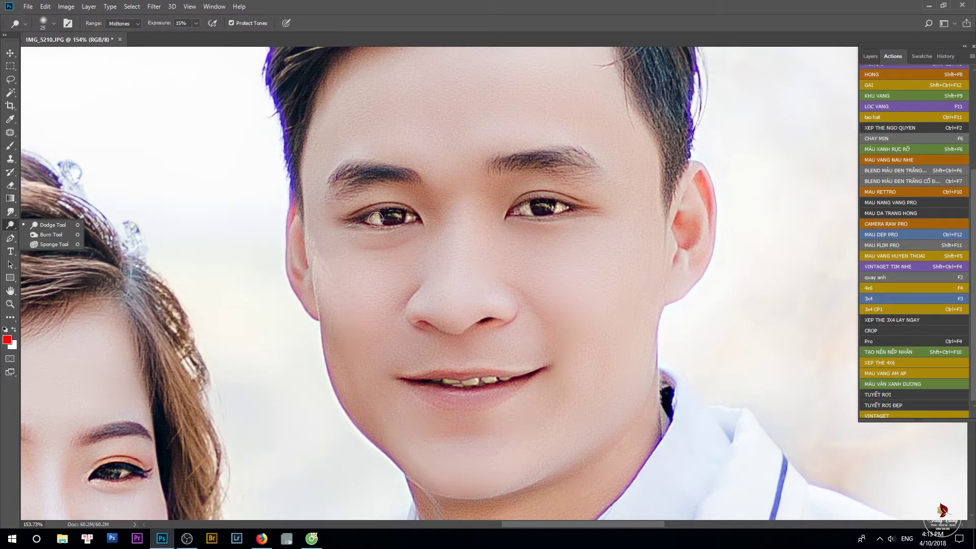
left_click(385, 220)
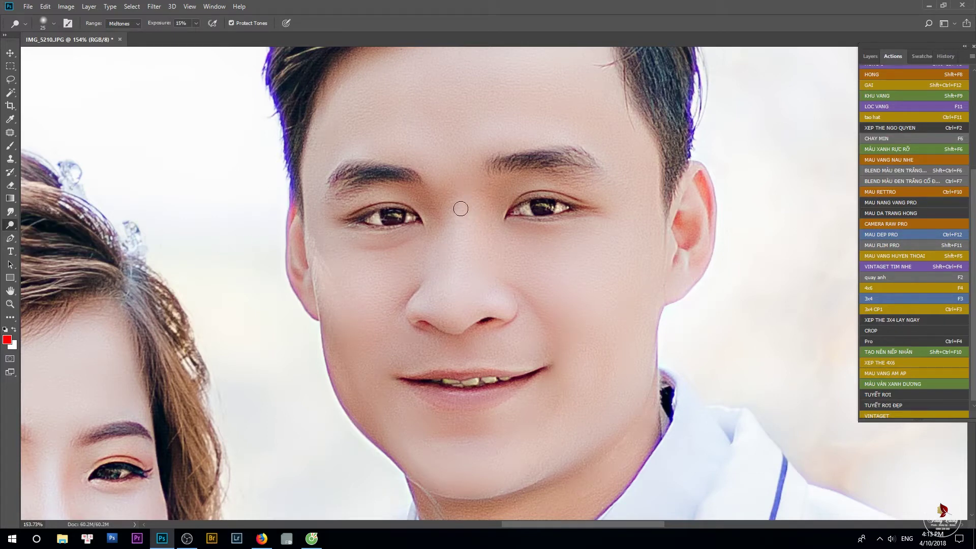
scroll(303, 229, "up", 3)
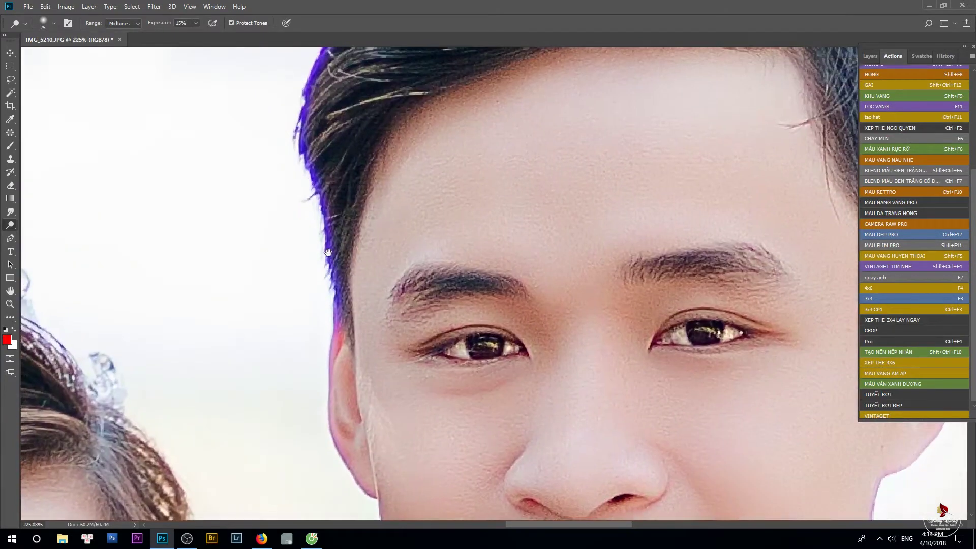
right_click(10, 227)
left_click(46, 249)
right_click(9, 225)
left_click(46, 228)
mouse_move(597, 222)
left_mouse_down()
mouse_move(360, 188)
mouse_move(366, 174)
mouse_move(407, 233)
mouse_move(305, 479)
mouse_move(233, 199)
mouse_move(235, 31)
mouse_move(541, 120)
mouse_move(479, 165)
mouse_move(465, 257)
mouse_move(414, 105)
mouse_move(425, 178)
left_mouse_up()
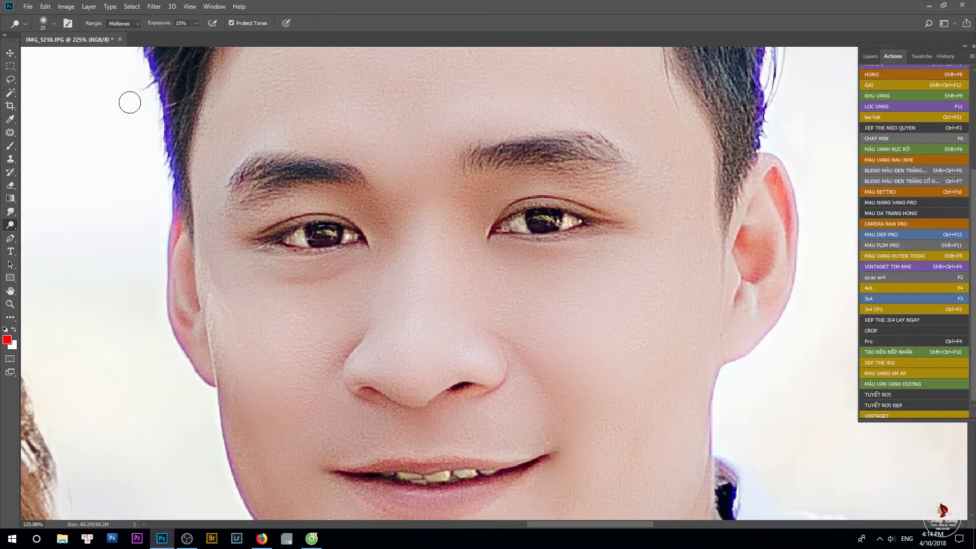
Step: Review the Dodge tool's brush, exposure and tonal range options, keeping the soft round brush and Midtones
right_click(396, 232)
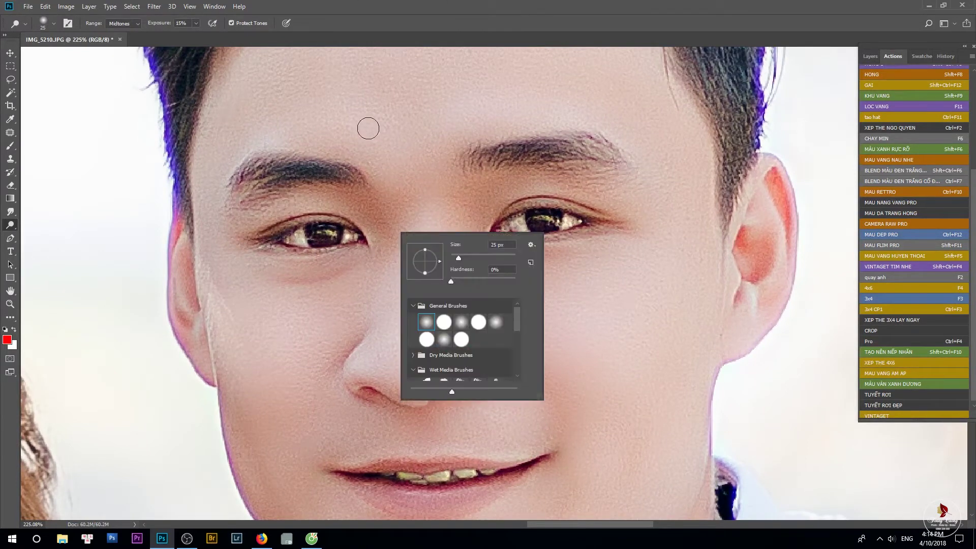
key("Escape")
mouse_move(411, 160)
left_mouse_down()
mouse_move(373, 136)
mouse_move(413, 177)
left_mouse_up()
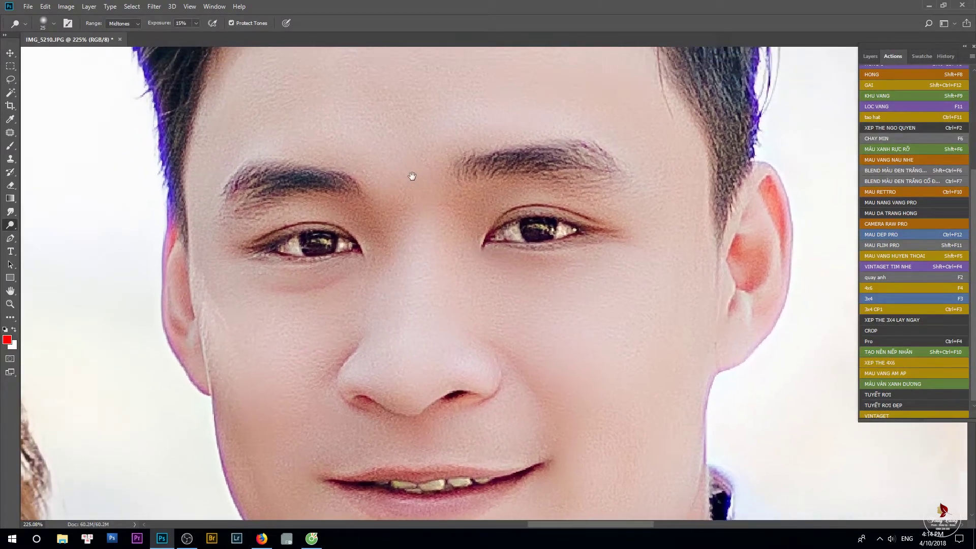
right_click(397, 177)
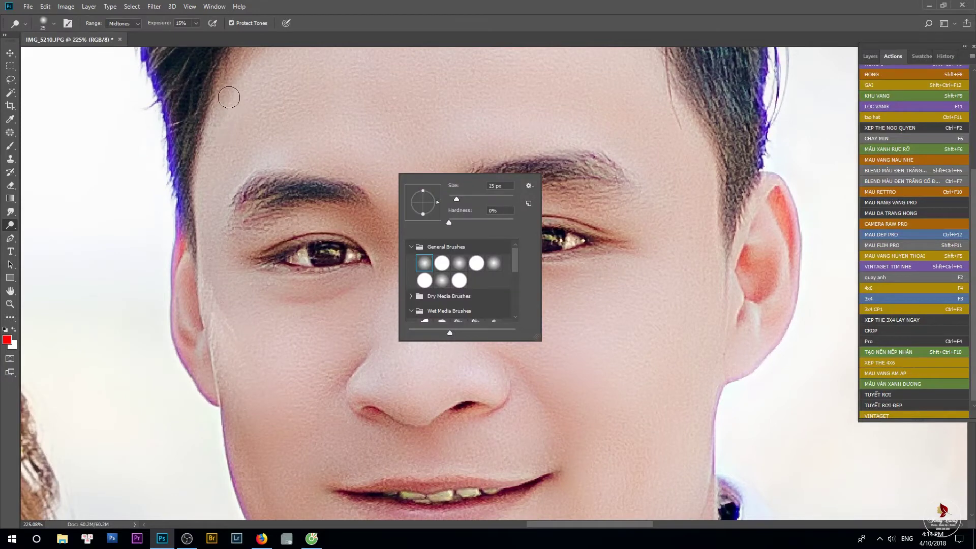
left_click(197, 23)
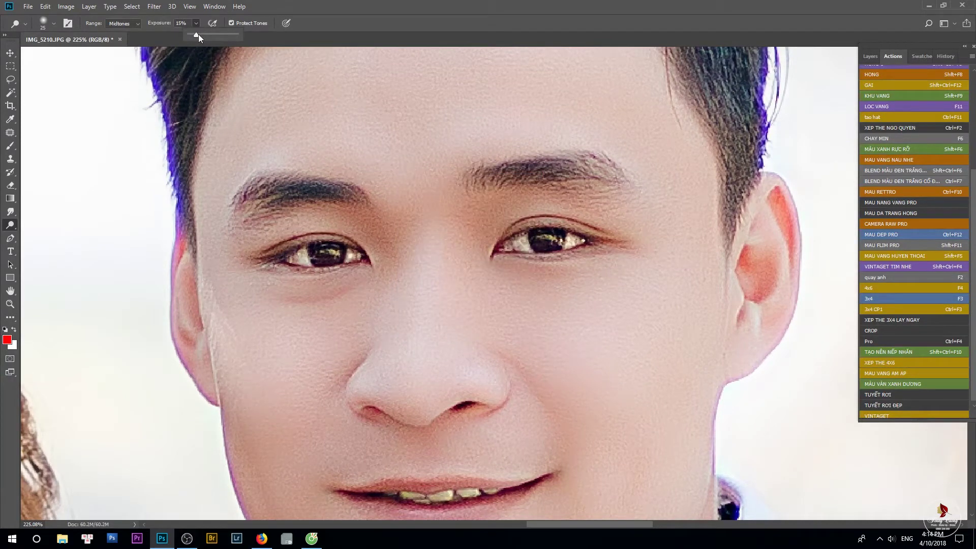
left_click(307, 140)
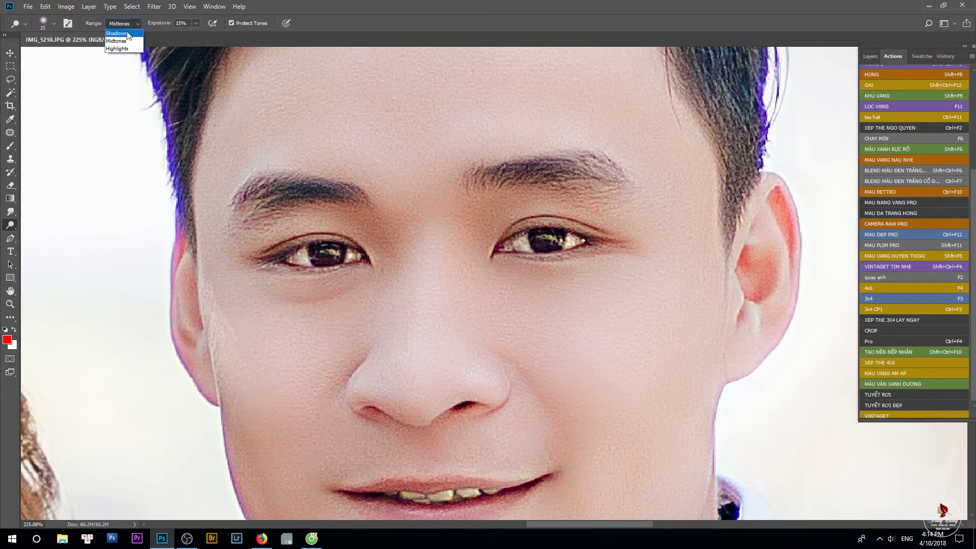
left_click(121, 43)
right_click(403, 173)
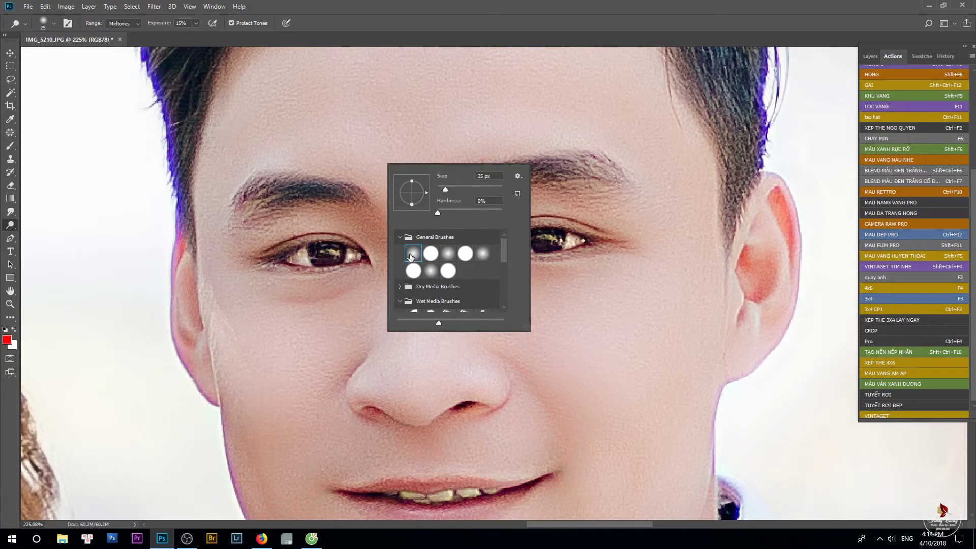
left_click(421, 132)
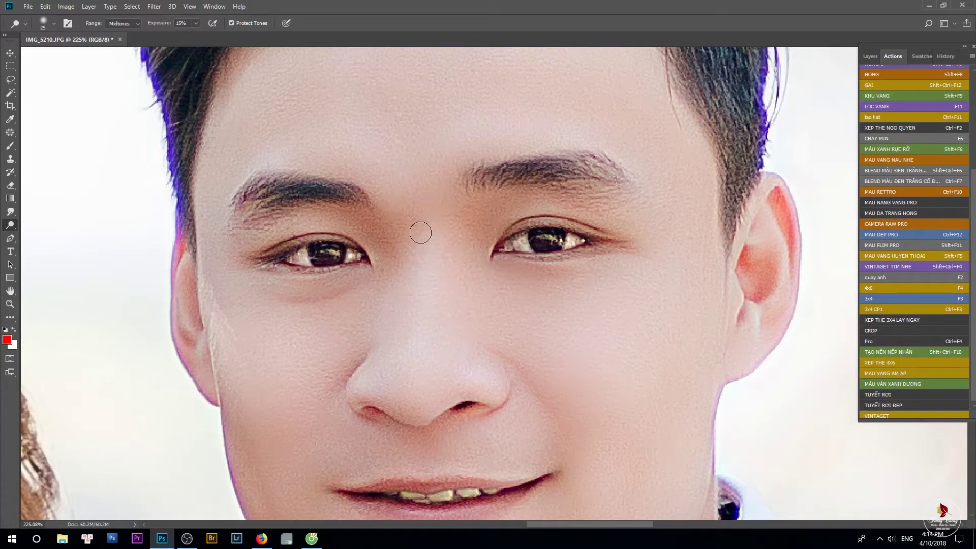
Step: Lighten the bridge of the groom's nose with the Dodge tool using a slightly larger brush
key("bracketright")
scroll(429, 237, "down", 1)
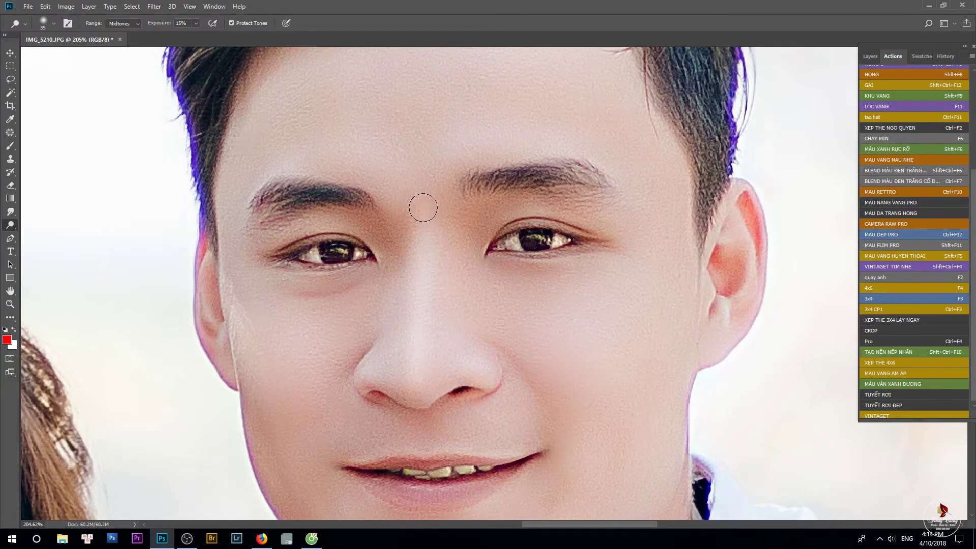
mouse_move(427, 250)
left_mouse_down()
mouse_move(340, 296)
mouse_move(432, 243)
left_mouse_up()
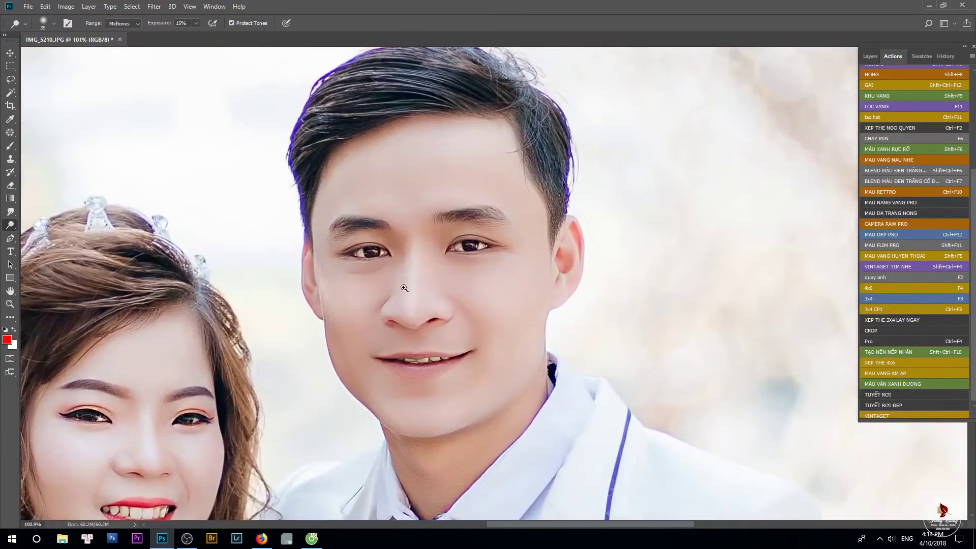
Step: Zoom in on the area between the groom's eyes and set the Dodge brush size to 20 px
left_click_drag(404, 287, 423, 287)
left_click_drag(393, 186, 441, 213)
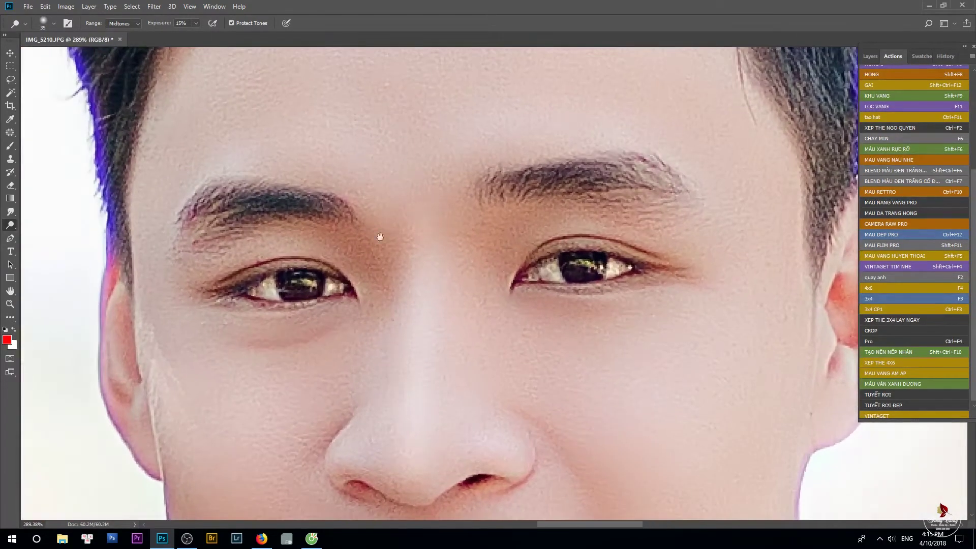
key("[")
key("[")
right_click(425, 229)
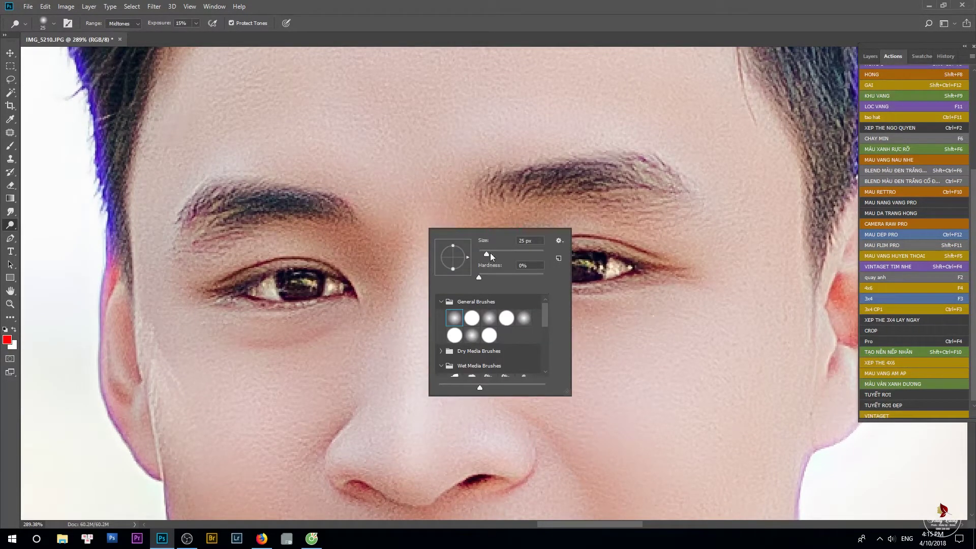
left_click_drag(487, 253, 486, 253)
key("space")
left_click(409, 200)
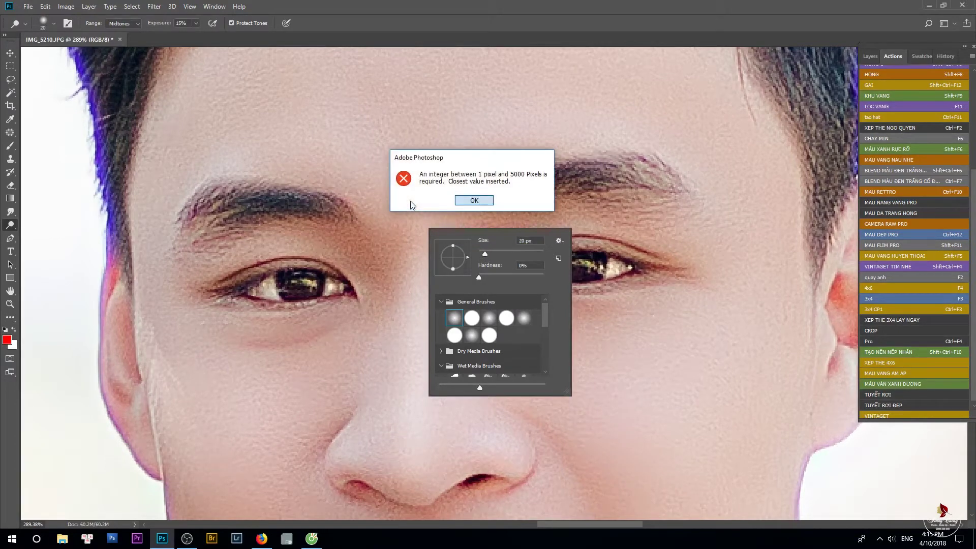
key("Return")
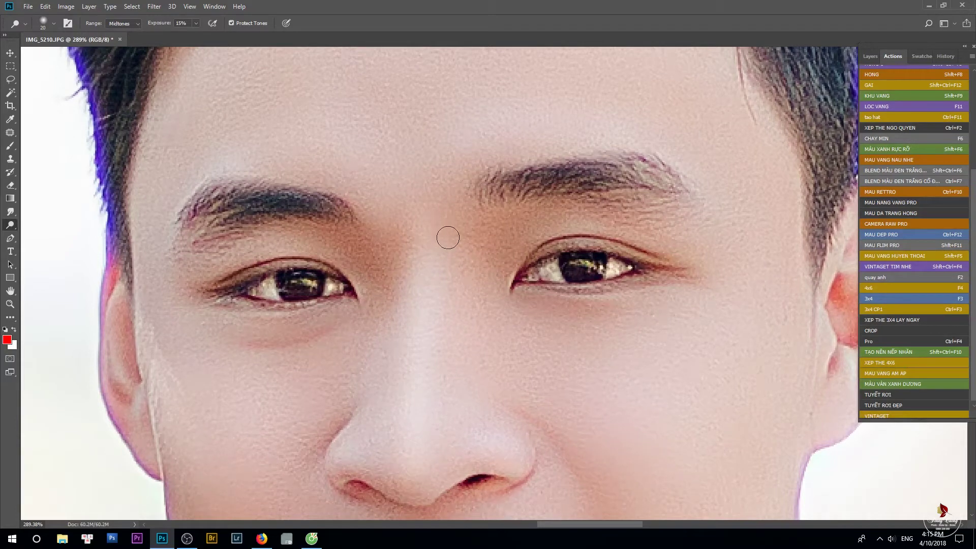
Step: Lighten the upper nose bridge between the groom's eyebrows with Dodge at 10% exposure
key("1")
left_click_drag(426, 234, 426, 211)
left_click_drag(437, 224, 463, 214)
scroll(464, 215, "up", 5)
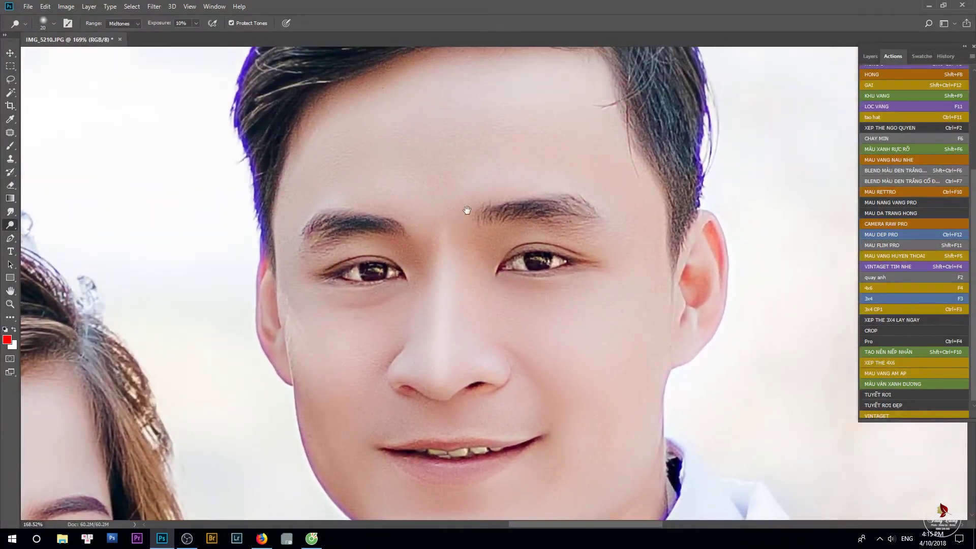
scroll(455, 229, "down", 3)
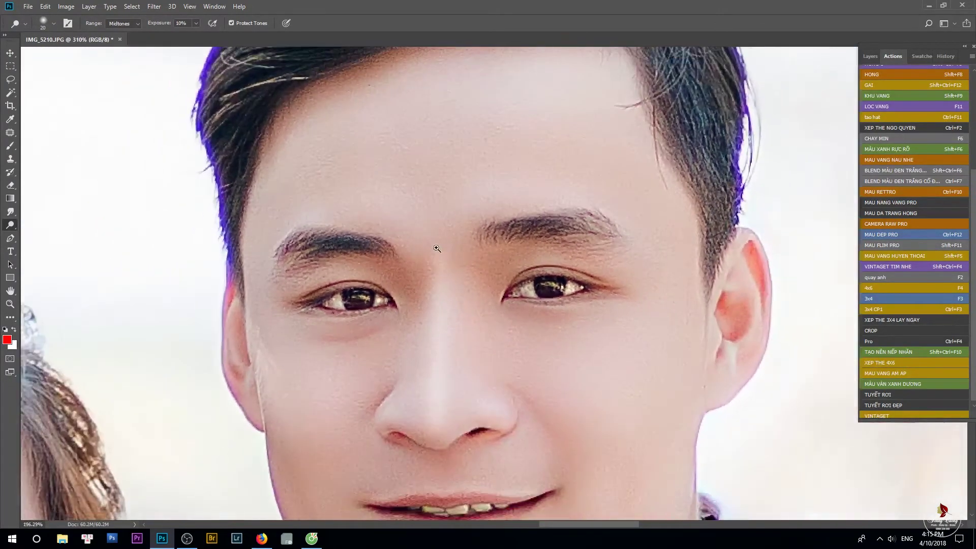
Step: Switch to the Clone Stamp tool with a soft round 37 px brush for the groom's nose area
key("s")
right_click(438, 236)
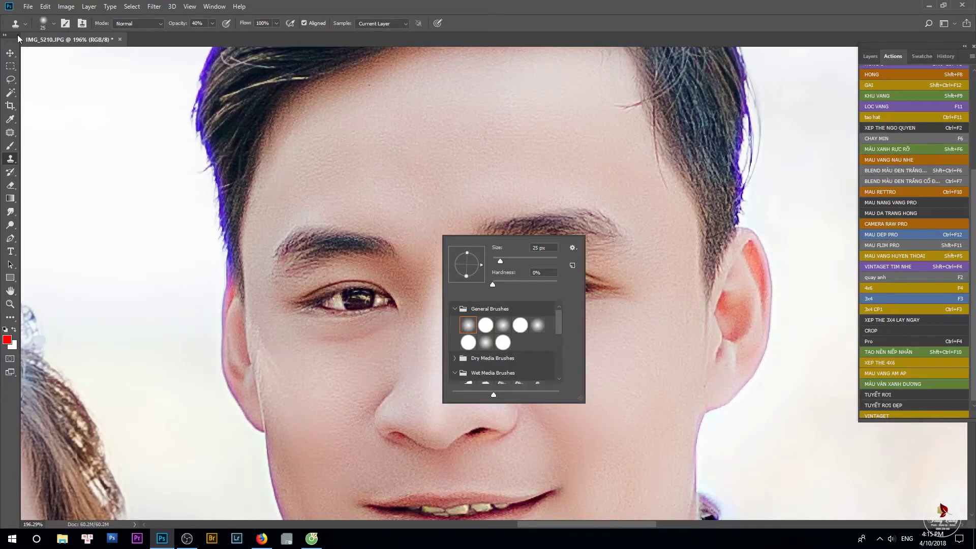
left_click(9, 160)
right_click(11, 160)
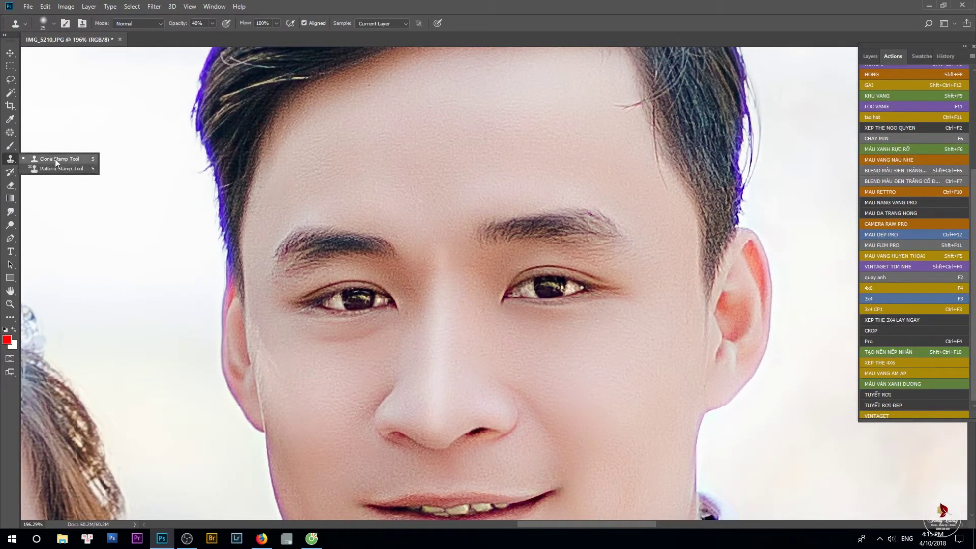
left_click(75, 158)
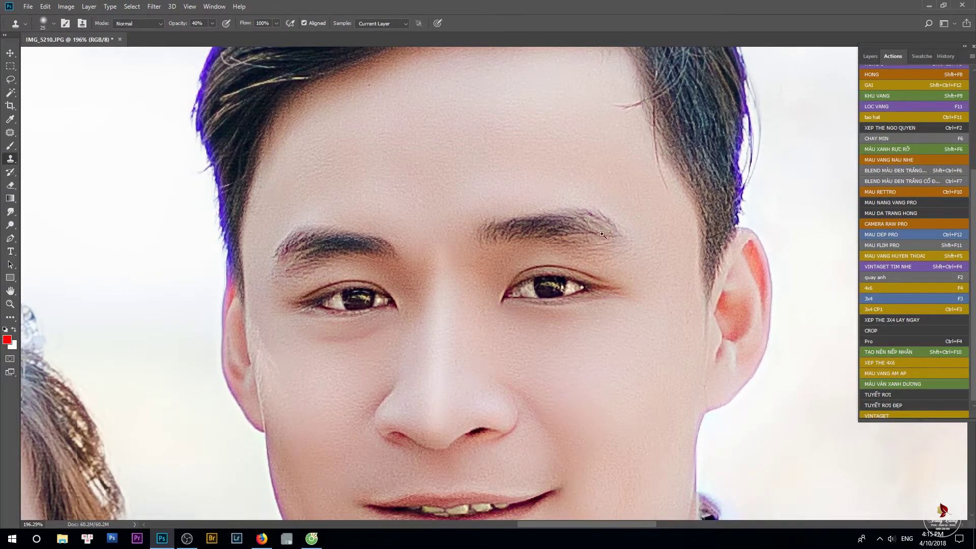
left_click(442, 220, "ctrl")
right_click(477, 225)
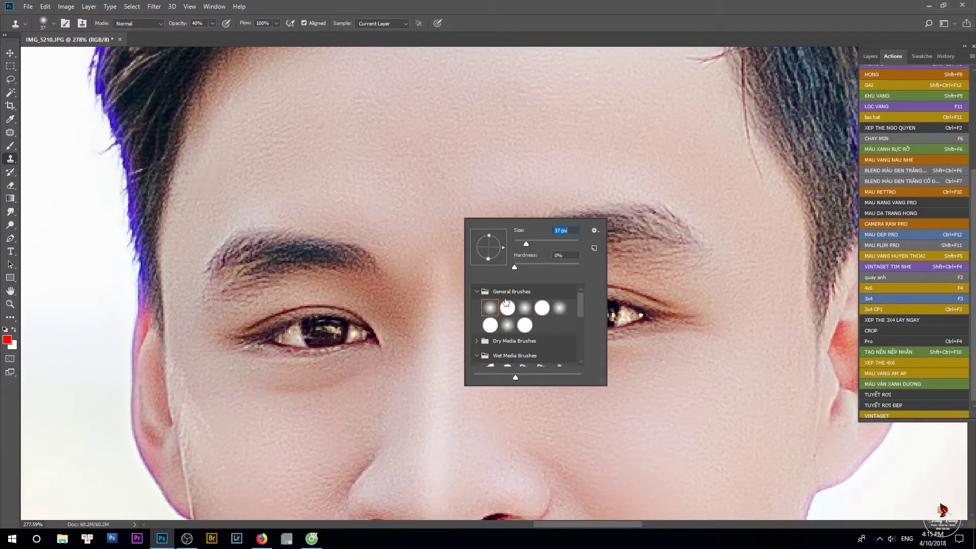
key("Return")
Step: Clone nearby skin over the area between the groom's eyebrows to blend it into the top of the nose
left_click(449, 212, "alt")
left_click(453, 233)
left_click(449, 208, "alt")
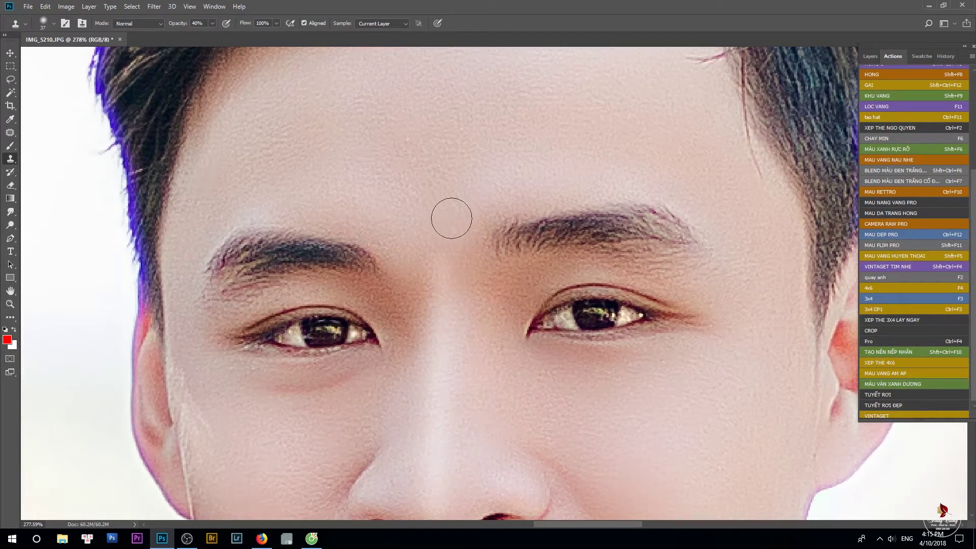
left_click(443, 283, "alt")
left_click_drag(446, 253, 446, 247)
left_click(432, 209, "alt")
left_click(429, 235)
Step: Smooth the groom's nose bridge from between the eyebrows downward by cloning nearby skin at 40% opacity
left_click_drag(433, 299, 434, 279)
left_click(422, 217, "alt")
left_click(433, 317, "alt")
left_click_drag(432, 299, 432, 277)
left_click(434, 326, "alt")
left_click(459, 175, "alt")
mouse_move(468, 212)
left_mouse_down()
mouse_move(467, 223)
mouse_move(383, 267)
mouse_move(371, 289)
mouse_move(443, 313)
mouse_move(453, 342)
left_mouse_up()
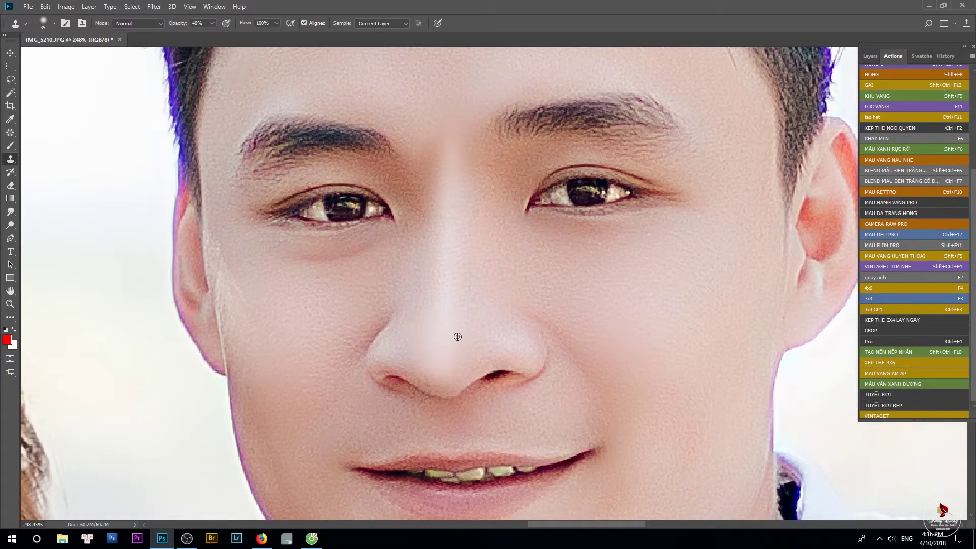
Step: Enter Quick Mask mode and set up a soft 36 px brush for masking the groom's nose
left_click_drag(432, 296, 392, 315)
left_click_drag(445, 259, 463, 239)
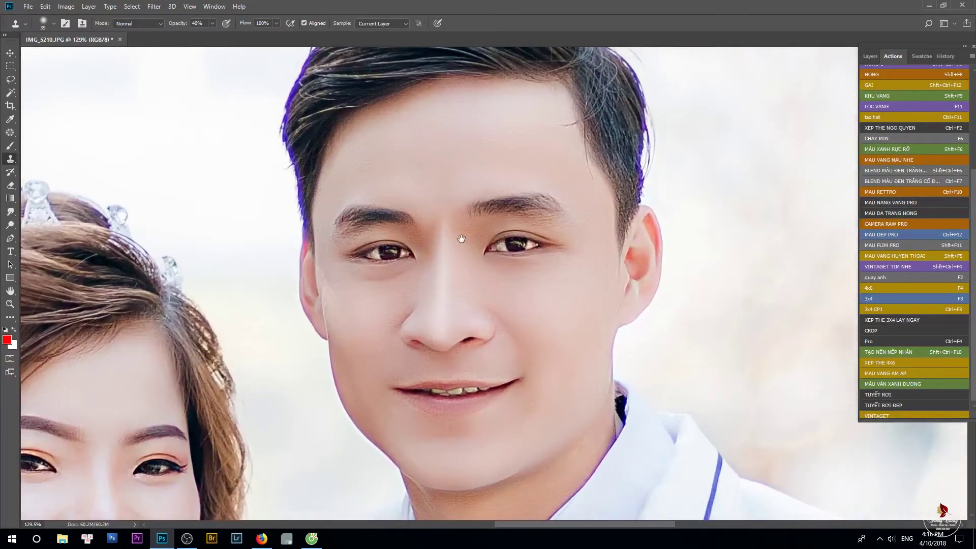
left_click_drag(483, 199, 483, 247)
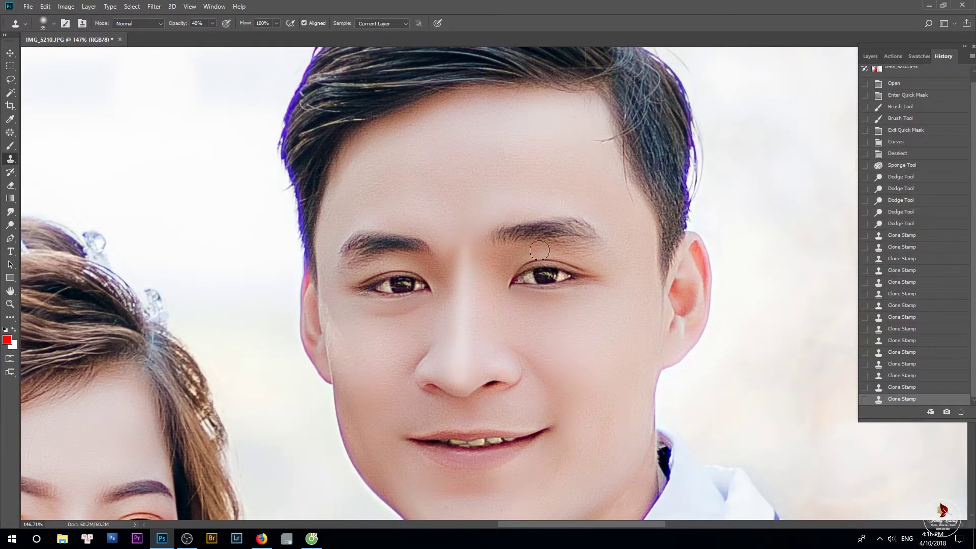
key("q")
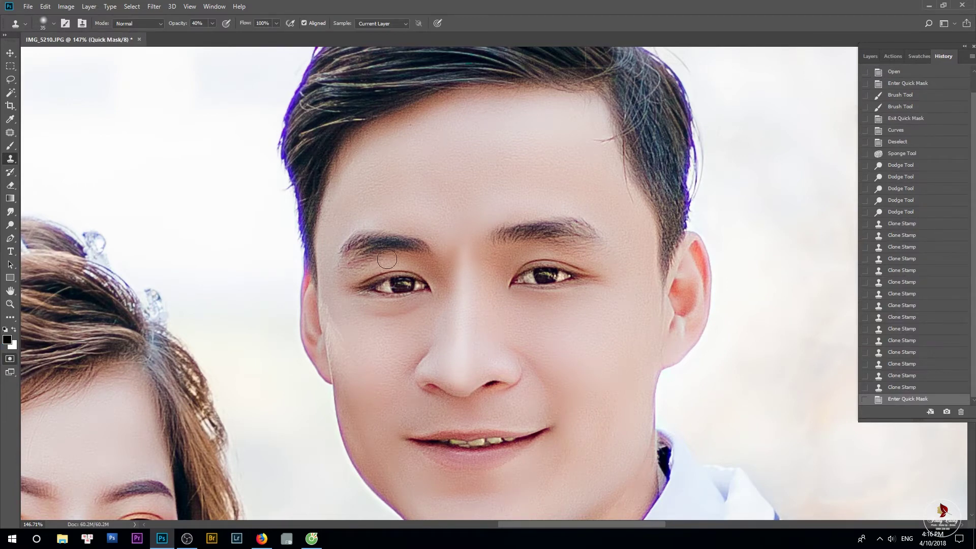
key("b")
right_click(456, 268)
left_click_drag(515, 292, 511, 292)
key("Return")
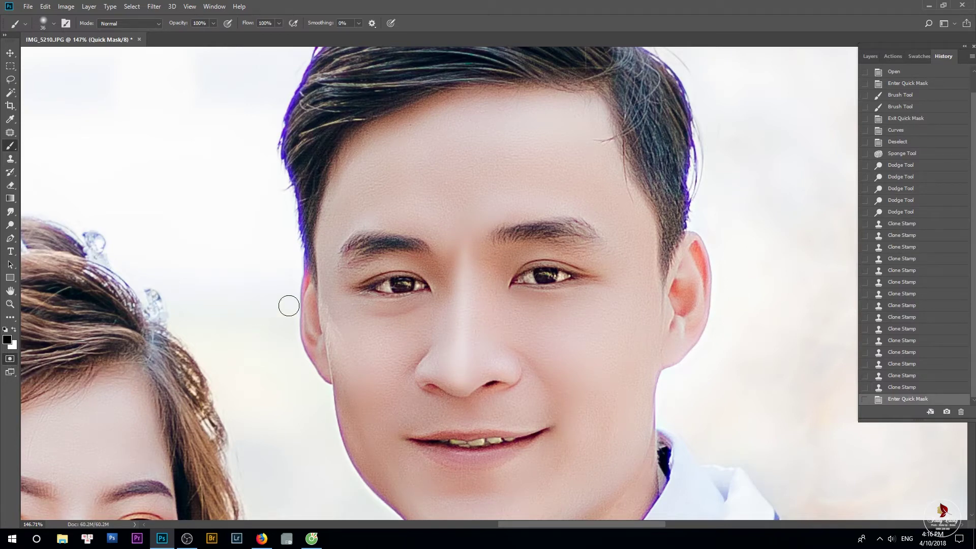
left_click(9, 359)
key("q")
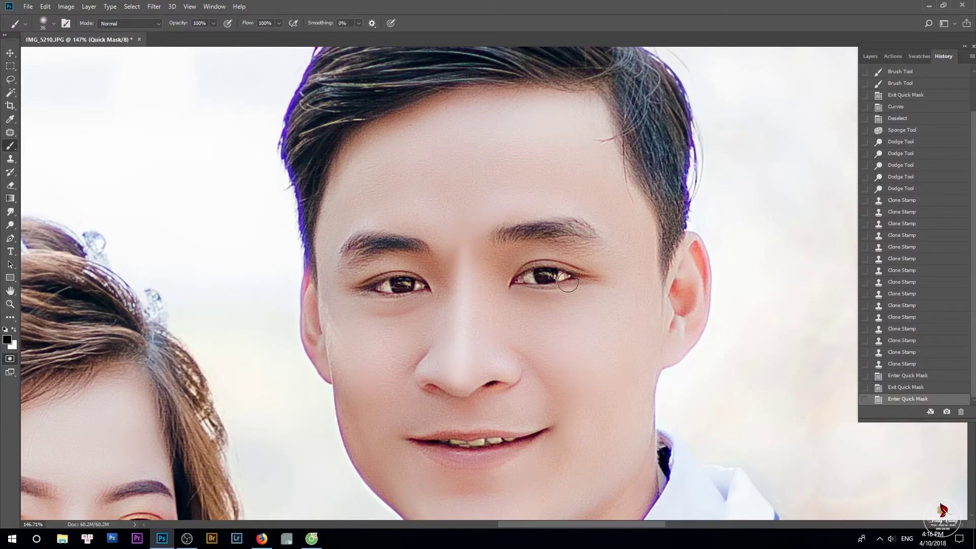
Step: Paint a mask along the groom's nose bridge with the brush enlarged to 50 px and convert it to a selection
mouse_move(456, 251)
left_mouse_down()
mouse_move(473, 248)
mouse_move(464, 241)
mouse_move(455, 400)
left_mouse_up()
key("]")
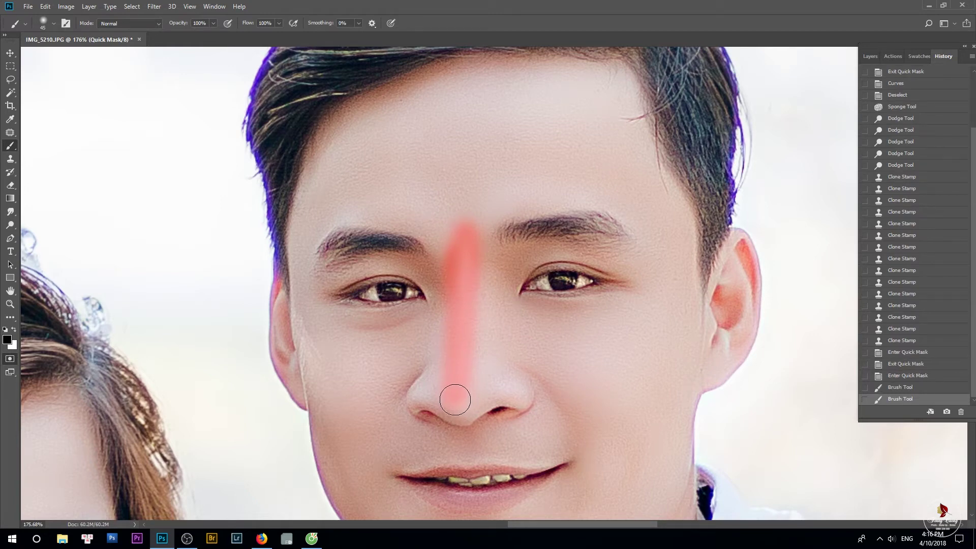
key("bracketright")
mouse_move(464, 240)
left_mouse_down()
mouse_move(464, 229)
mouse_move(459, 404)
left_mouse_up()
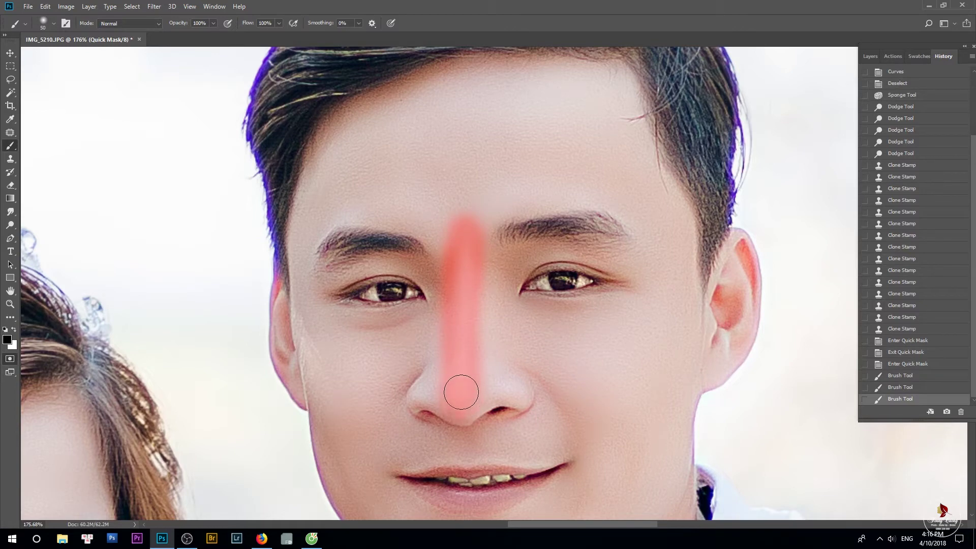
left_click_drag(460, 351, 464, 226)
key("q")
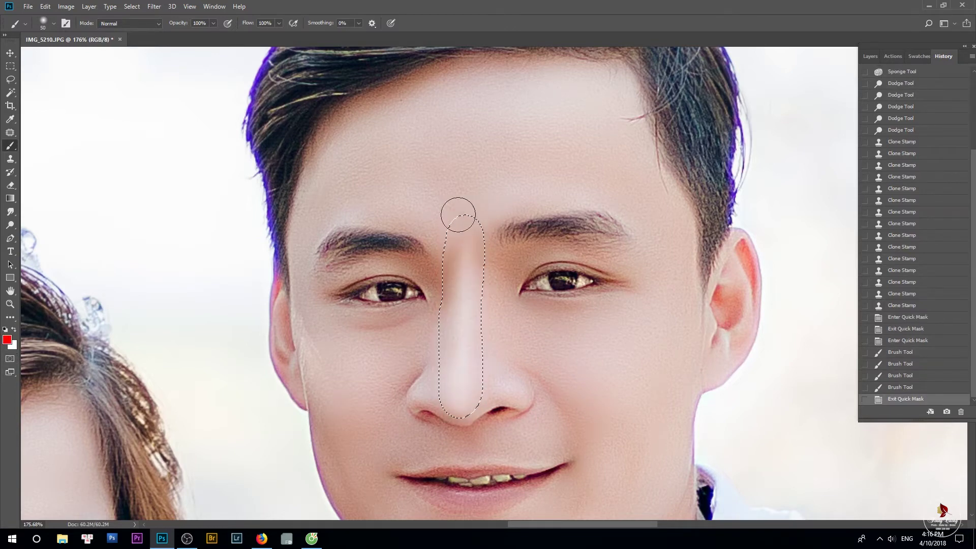
key("ctrl+z")
left_click(9, 358)
Step: Fill the nose bridge selection from history with the fill faded to 35% opacity, and clear the selection
scroll(904, 254, "up", 3)
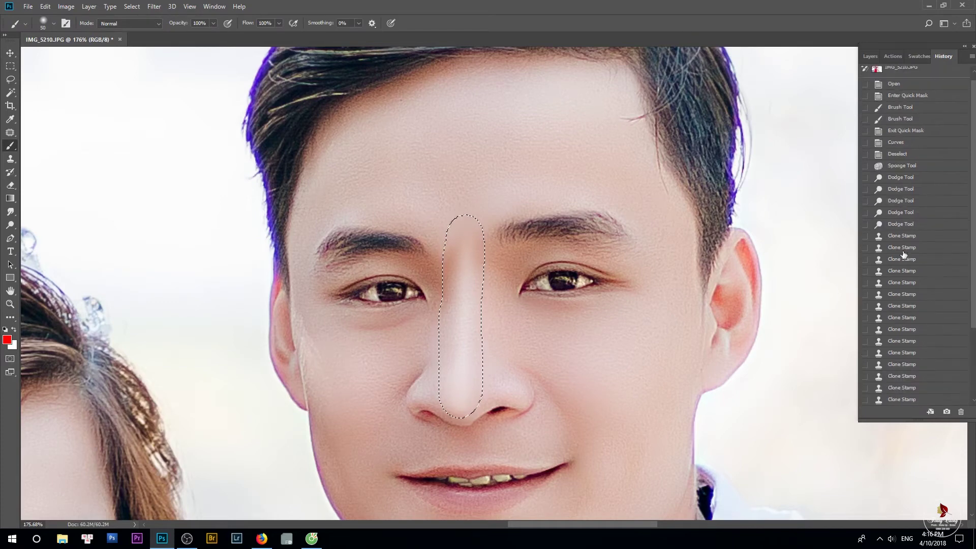
key("ctrl+alt+BackSpace")
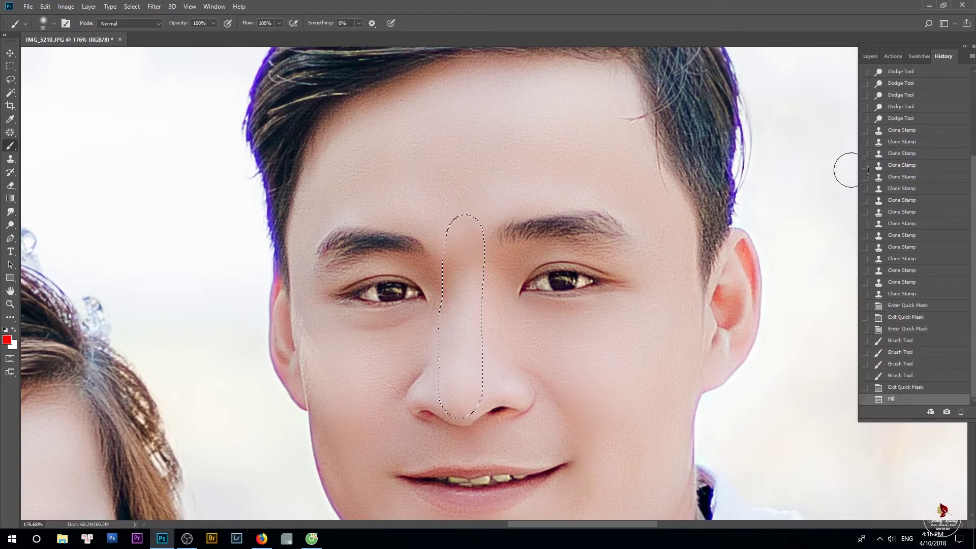
key("ctrl+shift+f")
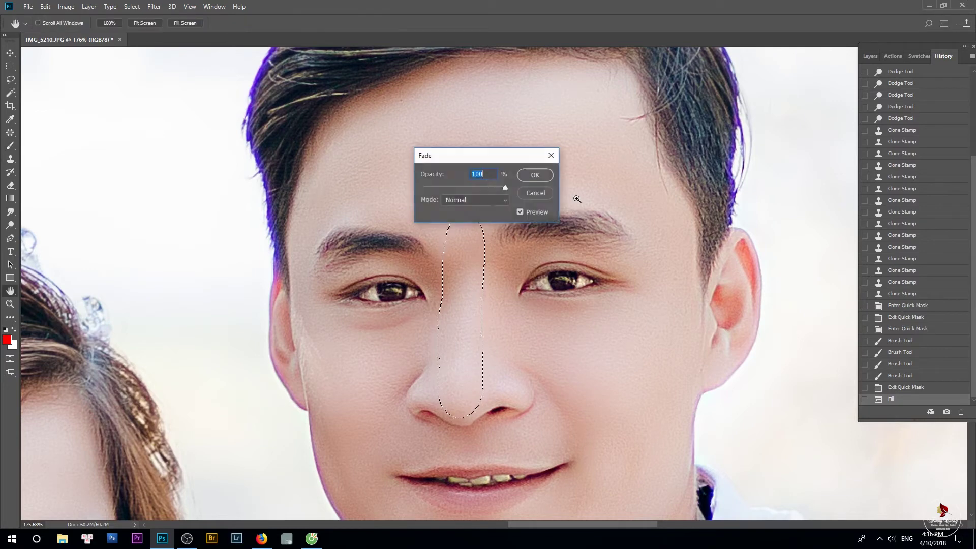
left_click(446, 186)
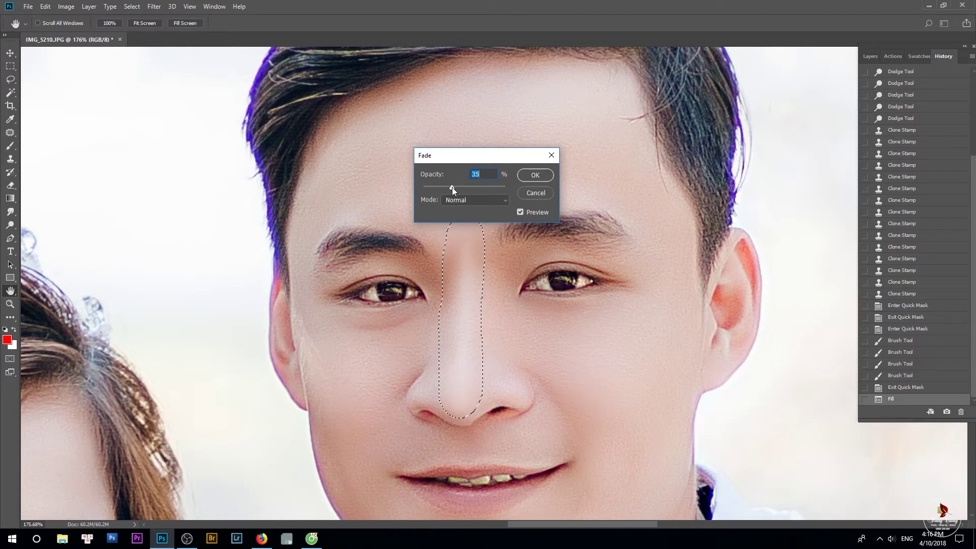
left_click(535, 175)
key("b")
key("ctrl+d")
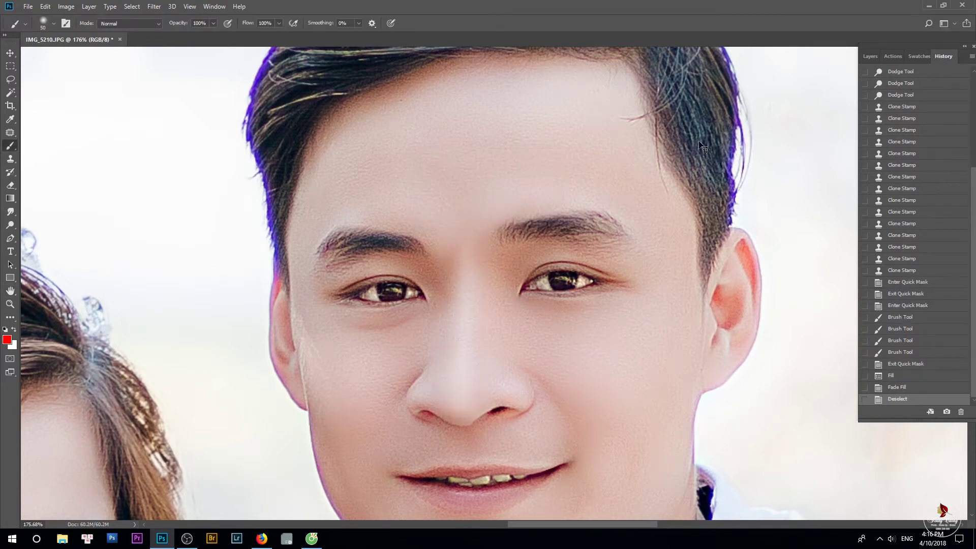
Step: Compare the opened state of the photo with the current retouch, viewing the couple and the groom's face up close
key("ctrl+0")
key("ctrl+minus")
left_click_drag(501, 216, 566, 167)
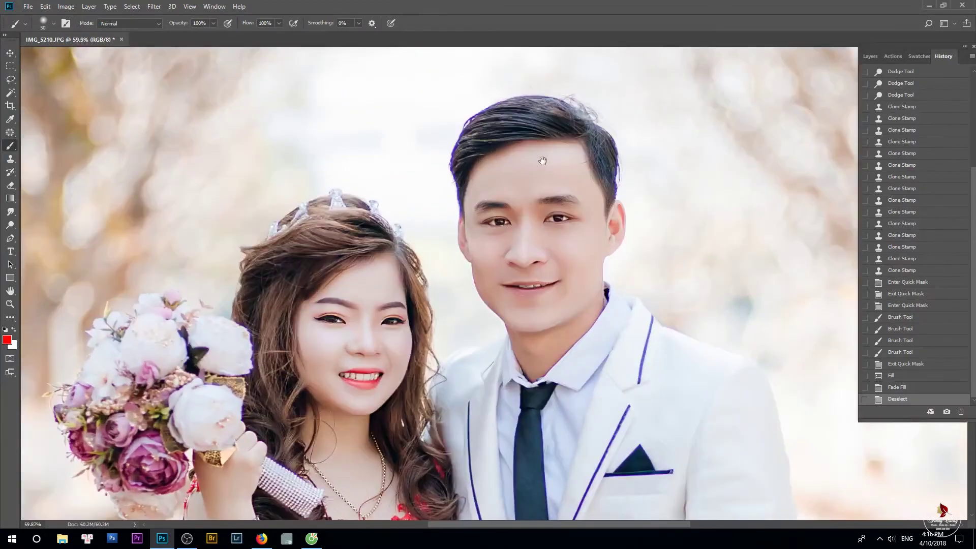
left_click(891, 56)
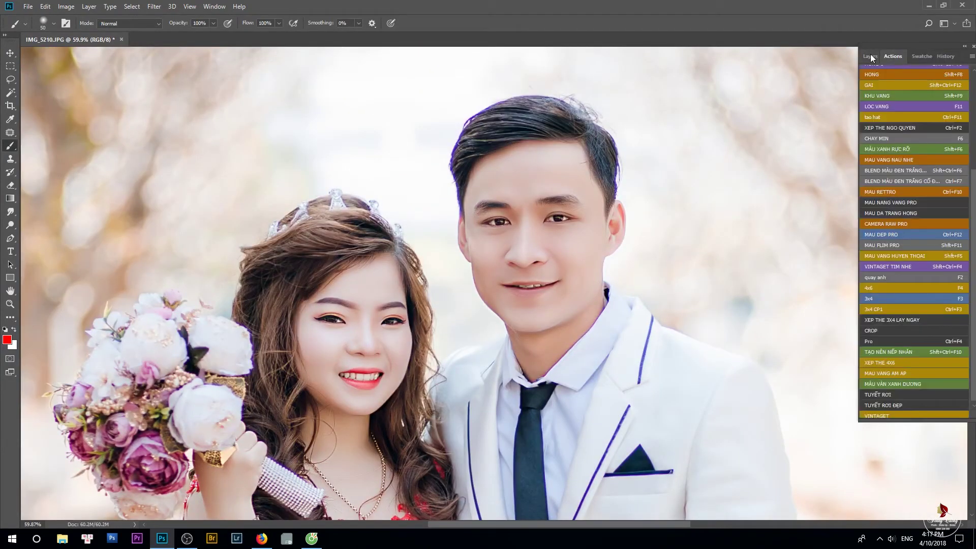
left_click(951, 56)
scroll(879, 102, "up", 10)
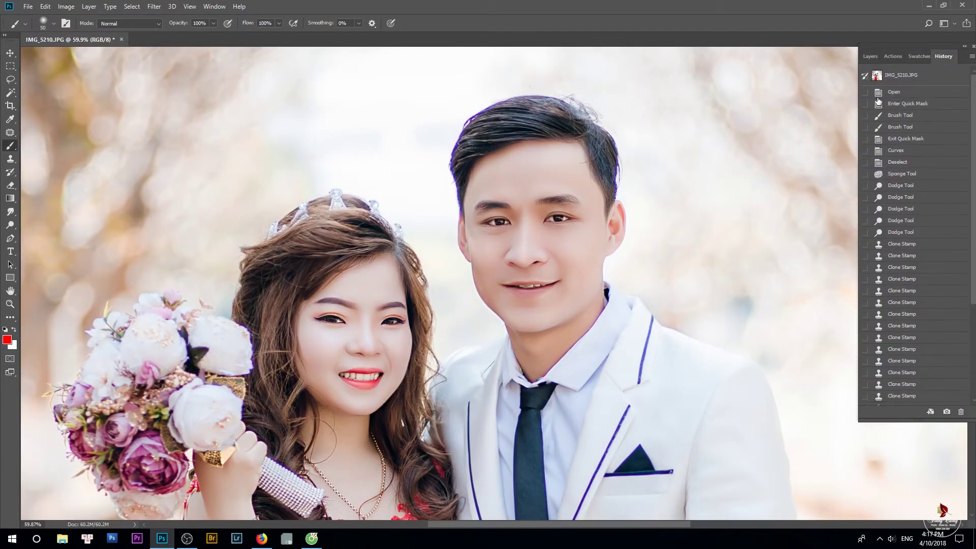
left_click(895, 93)
key("ctrl+z")
key("ctrl+z")
key("ctrl+z")
key("ctrl+z")
key("ctrl+z")
left_click_drag(519, 187, 569, 202)
key("ctrl+z")
key("ctrl+z")
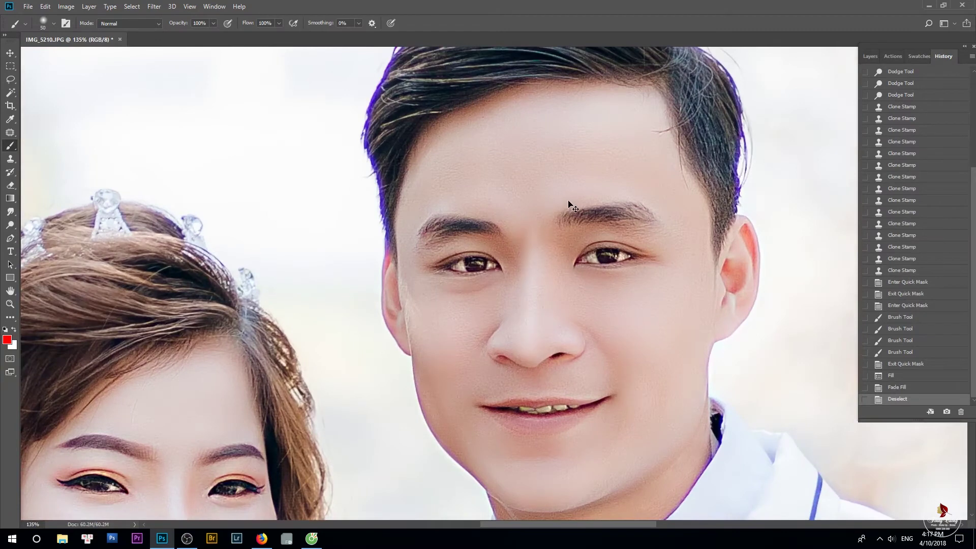
Step: Clone skin over the area between the groom's eyebrows using a soft, enlarged Clone Stamp brush at 30% opacity
scroll(540, 249, "up", 3)
key("s")
right_click(565, 258)
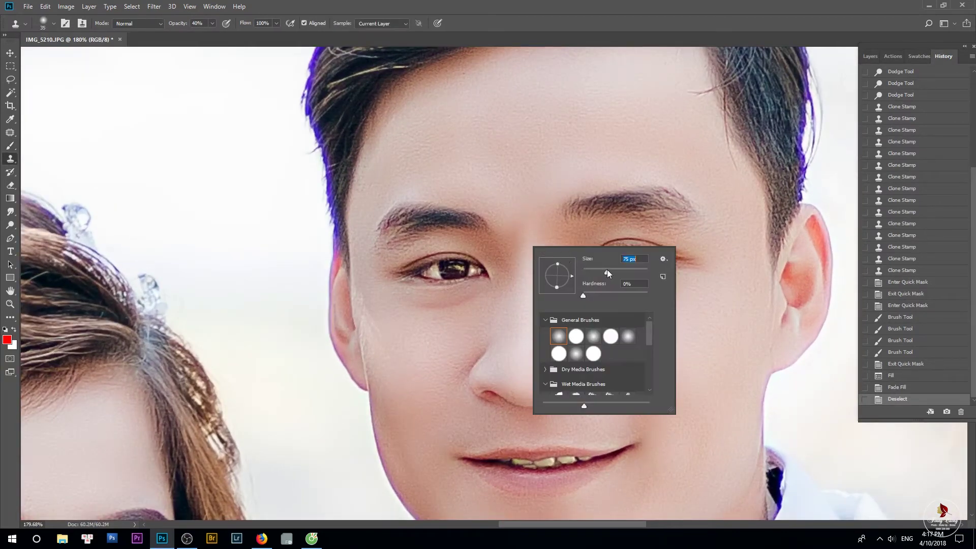
key("Return")
key("bracketleft")
key("bracketleft")
key("bracketleft")
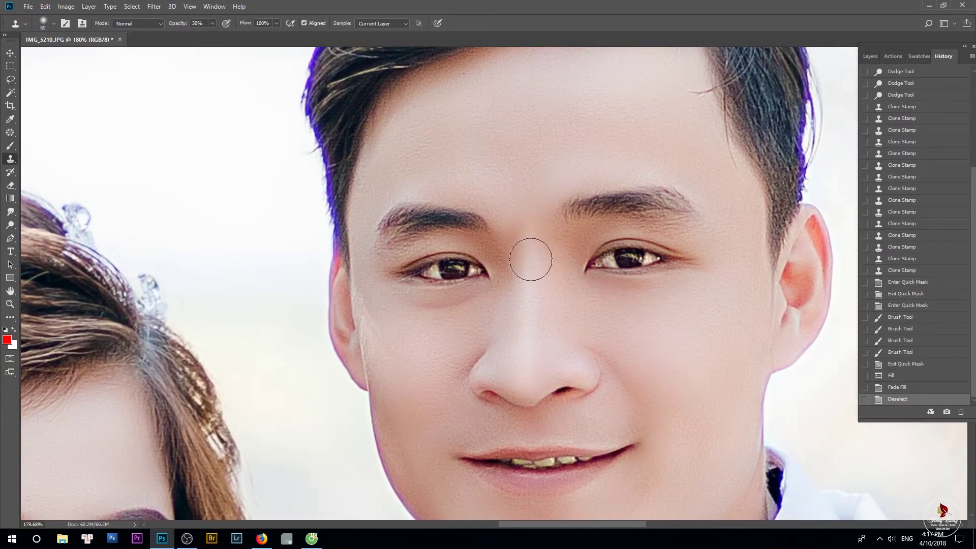
mouse_move(529, 228)
left_mouse_down()
mouse_move(528, 170)
mouse_move(529, 218)
mouse_move(536, 174)
mouse_move(423, 243)
left_mouse_up()
left_click_drag(533, 178, 481, 221)
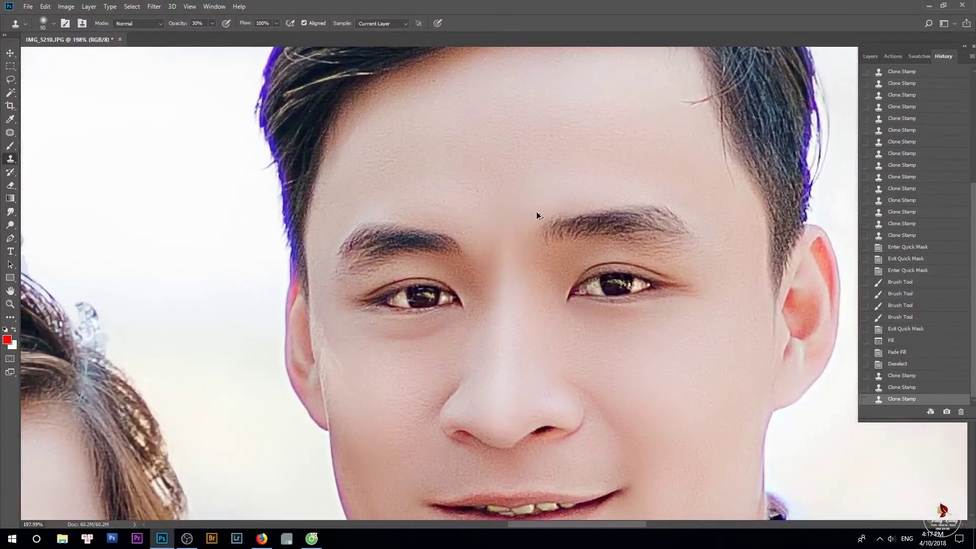
Step: Step back the last clone strokes and clone skin again between the groom's eyebrows and upper nose
key("ctrl+alt+z")
key("ctrl+alt+z")
left_click(491, 214, "alt")
mouse_move(505, 269)
left_mouse_down()
mouse_move(498, 239)
mouse_move(510, 299)
mouse_move(517, 171)
left_mouse_up()
left_click(507, 288, "alt")
left_click_drag(497, 213, 440, 286)
scroll(439, 285, "up", 5)
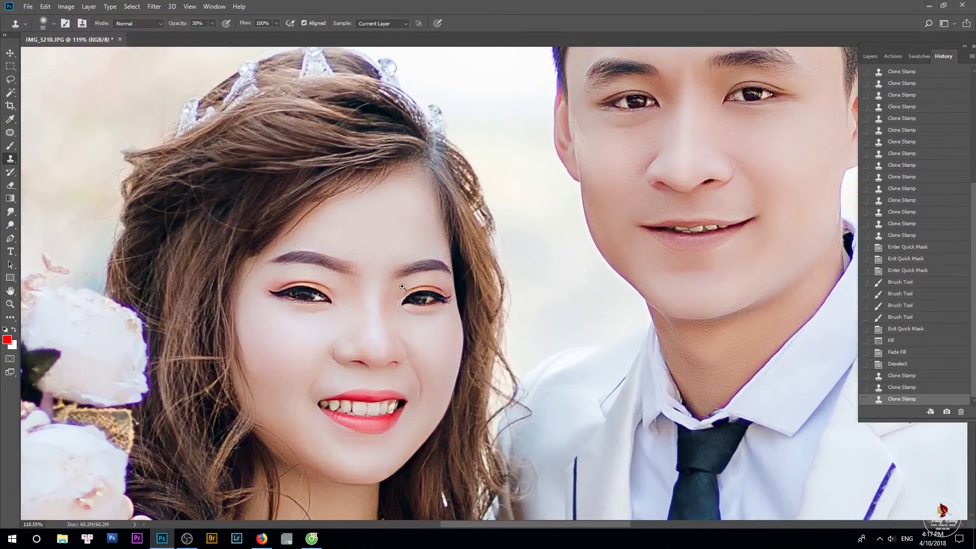
Step: Make a rectangular selection around the bride's head and shift it slightly to frame her face
left_click_drag(402, 287, 370, 282)
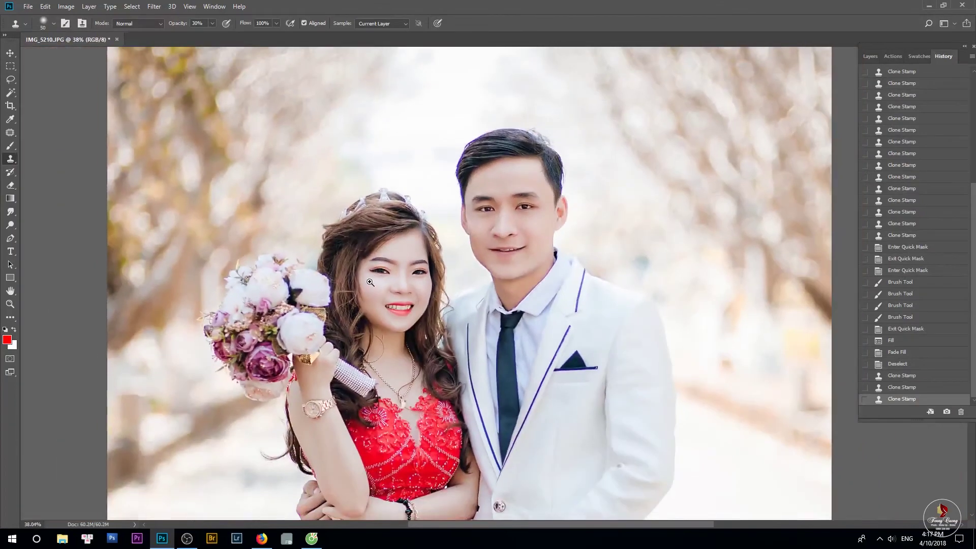
key("m")
left_click_drag(285, 170, 496, 383)
left_click_drag(427, 283, 434, 287)
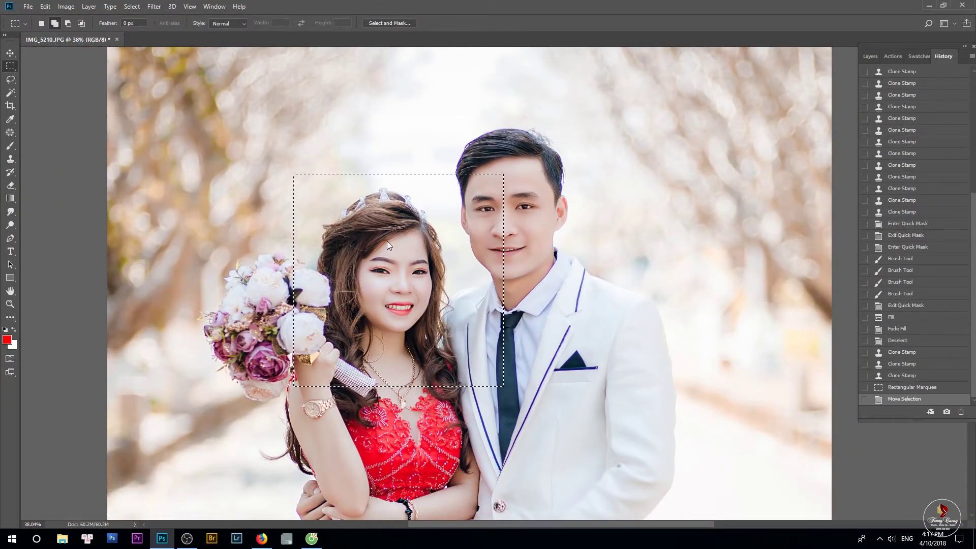
Step: Open the selected area in Liquify and narrow the bride's nose to a Nose Width of -80
key("ctrl+shift+x")
key("ctrl+plus")
left_click_drag(456, 303, 323, 252)
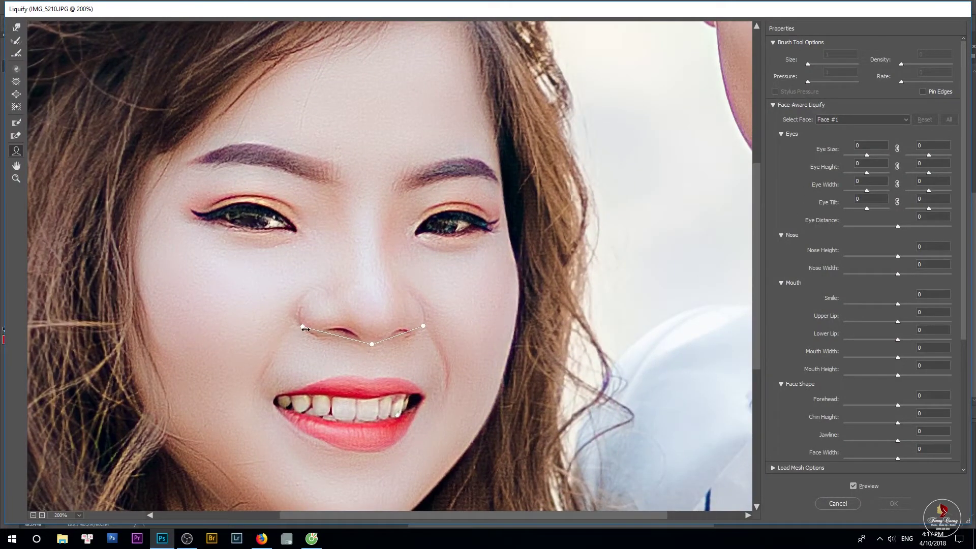
left_click_drag(323, 329, 340, 330)
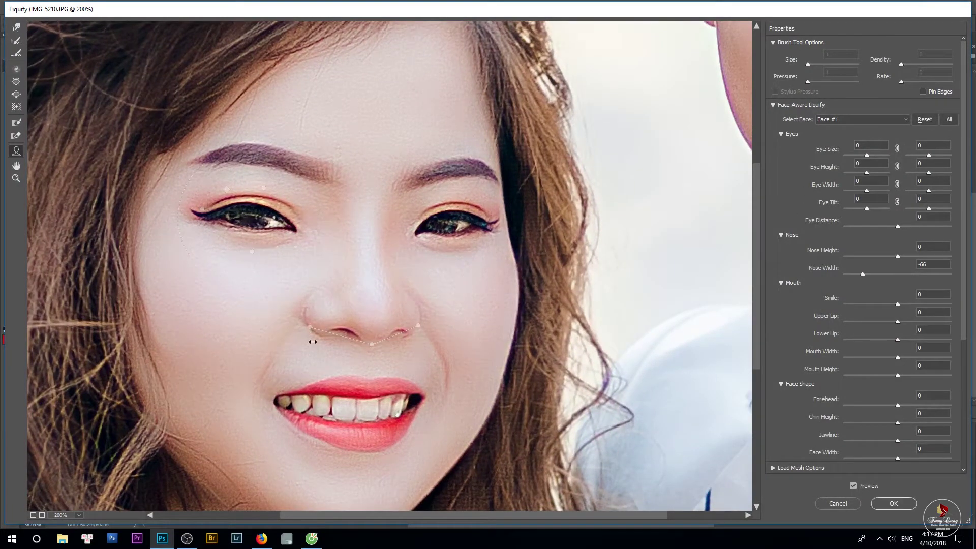
left_click_drag(396, 217, 401, 238)
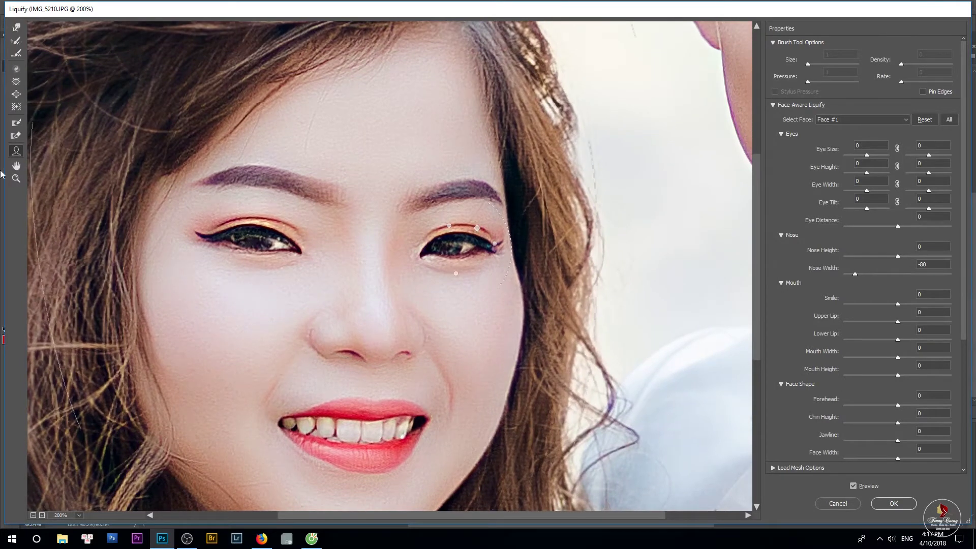
Step: Increase the bride's Eye Height to 25 for the first eye and 20 for the second
mouse_move(352, 230)
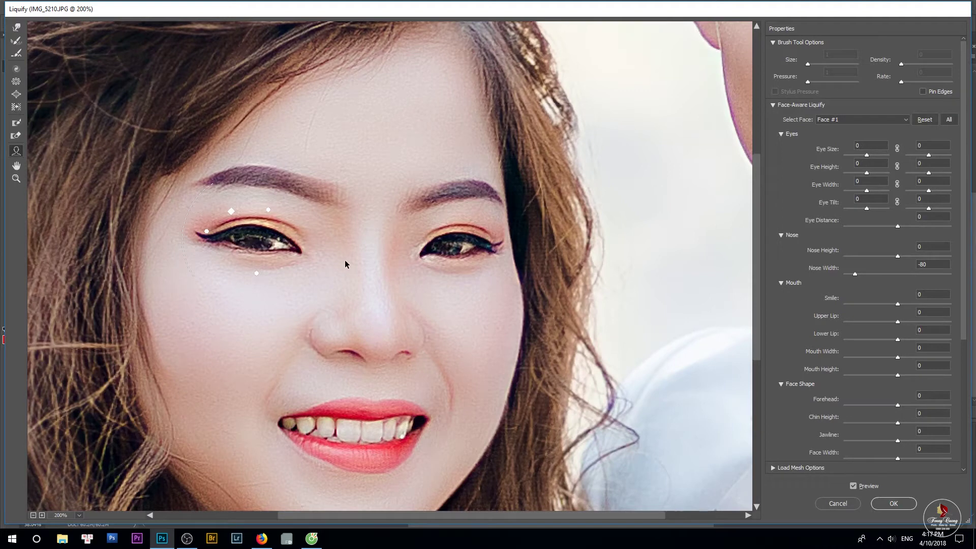
left_click_drag(268, 211, 270, 203)
left_click_drag(449, 219, 449, 212)
Step: Switch to the Forward Warp tool with a brush size of 80 and apply the Liquify changes
key("w")
key("bracketleft")
key("bracketleft")
key("bracketleft")
key("bracketleft")
key("bracketleft")
key("bracketleft")
key("bracketleft")
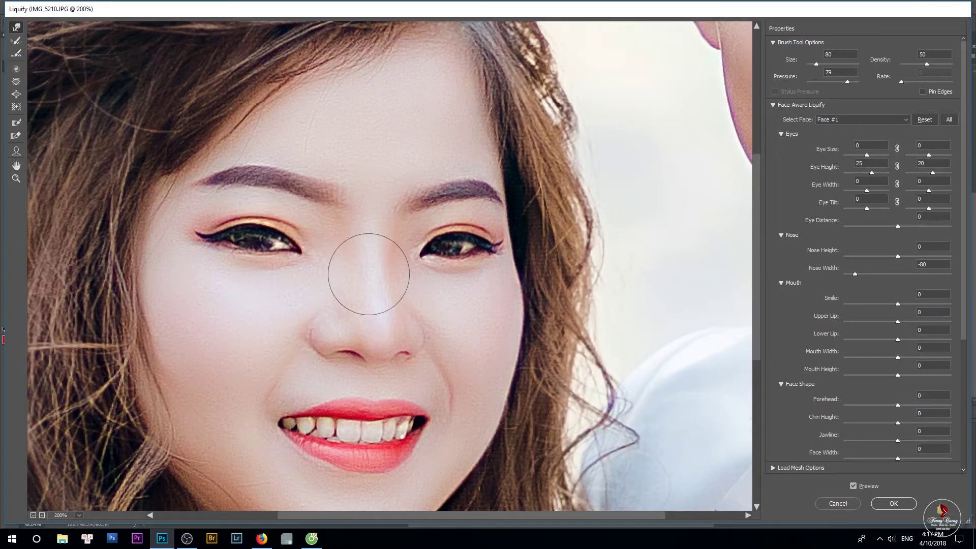
key("Return")
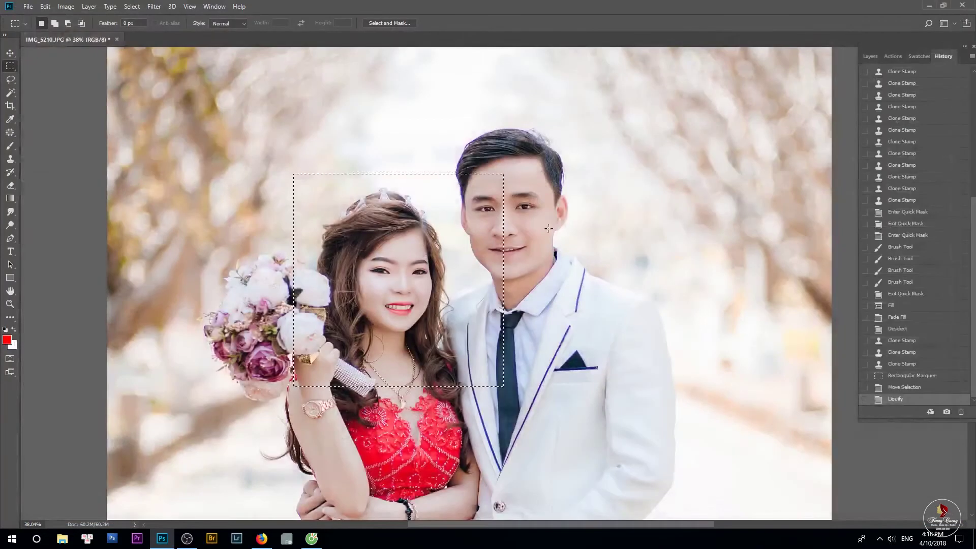
Step: Inspect the liquified bride's face up close and clear the rectangular selection
scroll(404, 263, "up", 5)
scroll(442, 289, "up", 2)
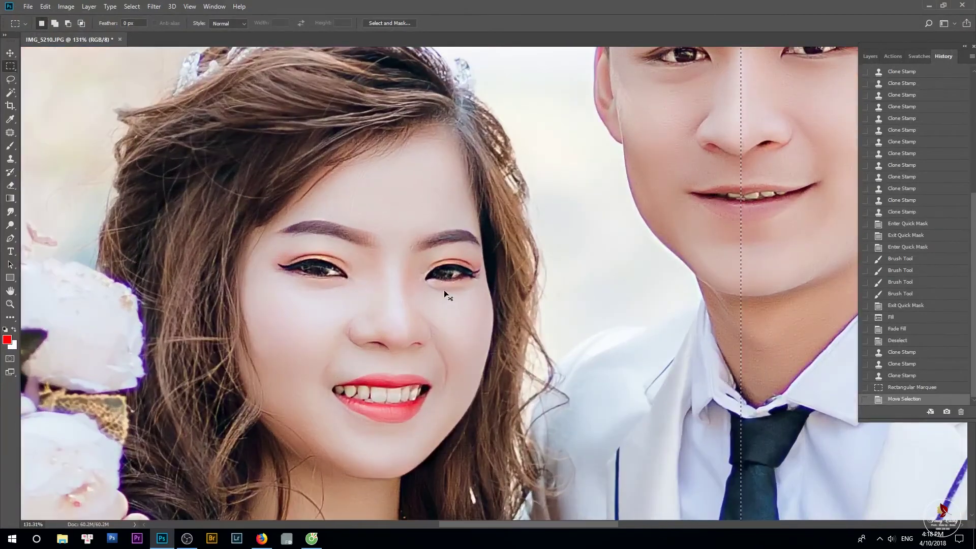
scroll(410, 297, "up", 3)
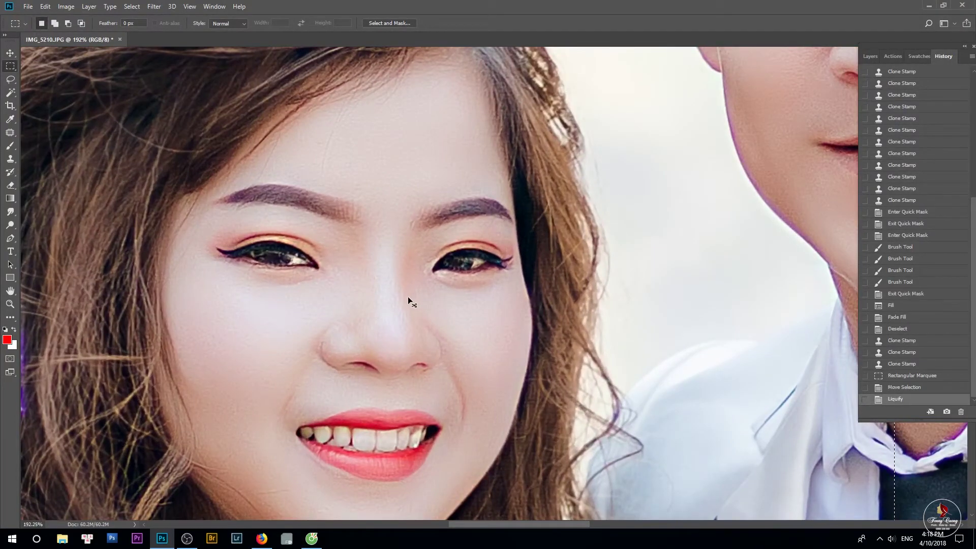
key("ctrl+d")
scroll(396, 272, "down", 3)
scroll(396, 272, "down", 5)
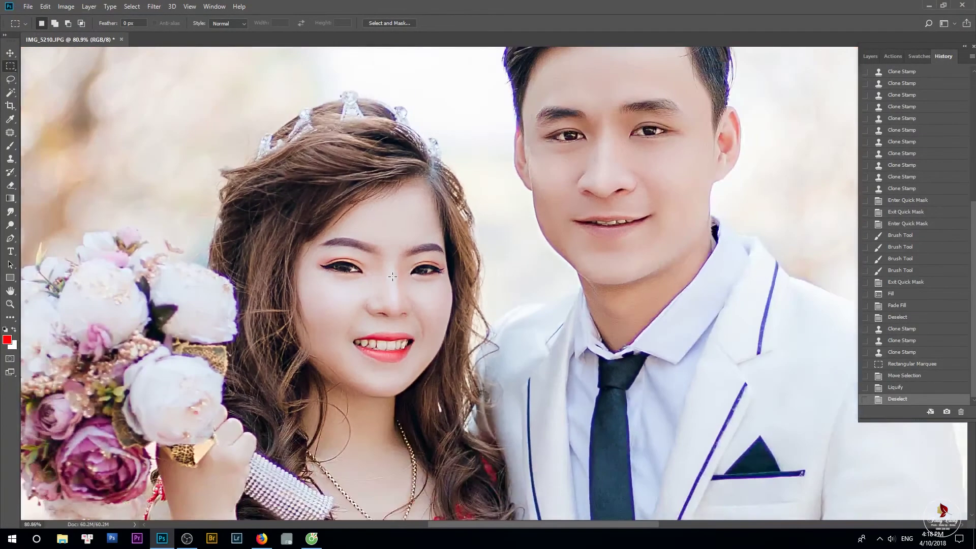
Step: Lighten the bride's nose bridge with a 20 px Dodge brush on midtones at 10% exposure
scroll(394, 275, "up", 6)
key("o")
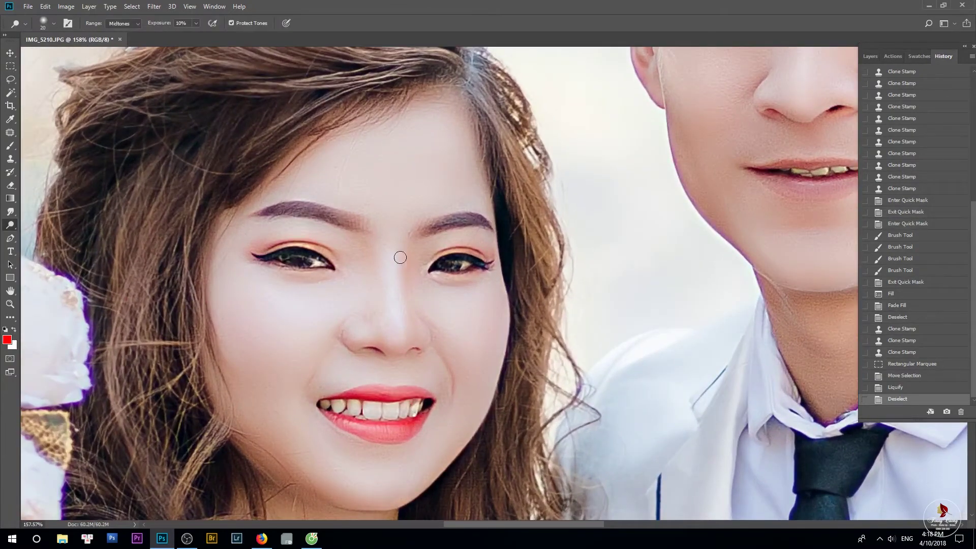
scroll(394, 252, "up", 4)
mouse_move(385, 205)
left_mouse_down()
mouse_move(400, 477)
mouse_move(369, 239)
mouse_move(386, 212)
mouse_move(398, 482)
mouse_move(405, 239)
left_mouse_up()
mouse_move(409, 168)
left_mouse_down()
mouse_move(344, 270)
mouse_move(465, 119)
left_mouse_up()
Step: Smooth the upper part of the bride's nose bridge with a 28 px Clone Stamp at 40% opacity
key("s")
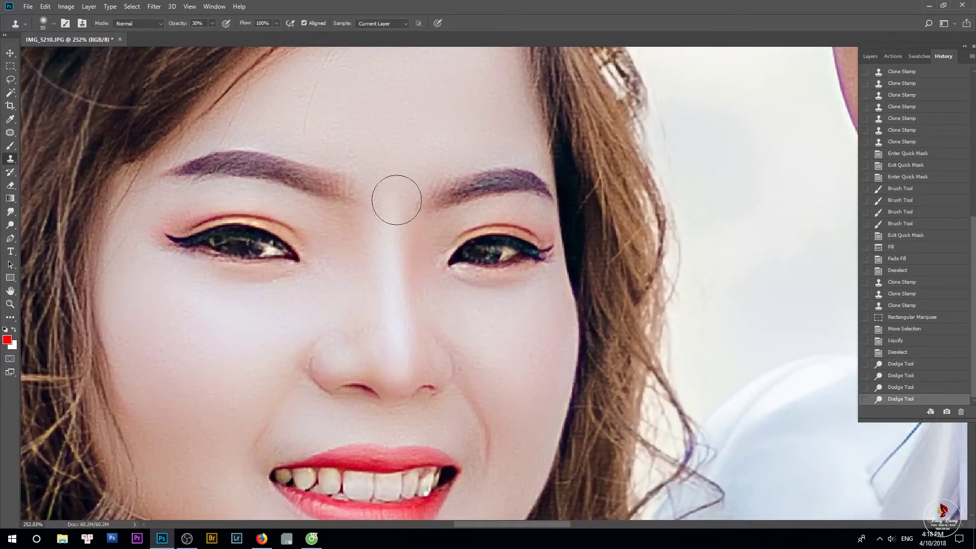
right_click(459, 218)
key("Return")
scroll(459, 218, "up", 3)
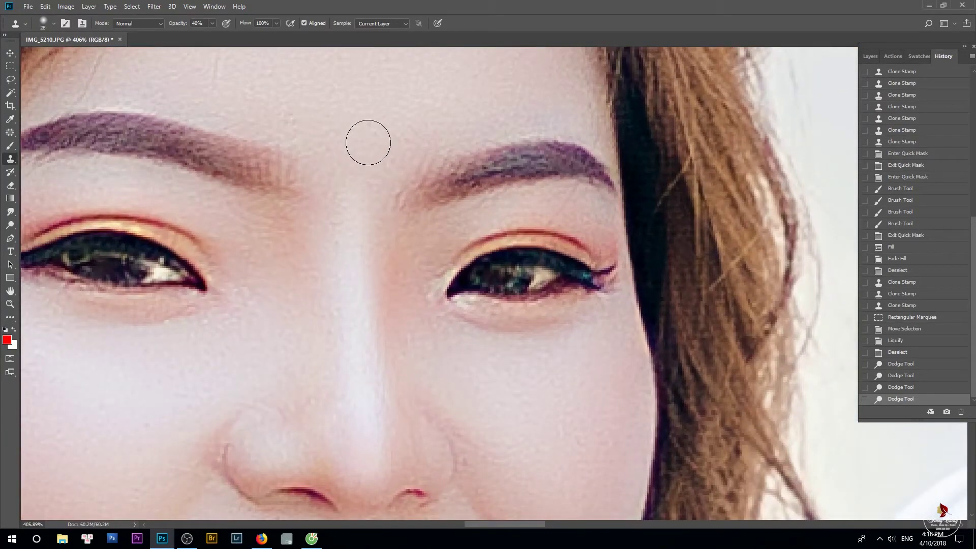
left_click(363, 210, "alt")
left_click(365, 180)
left_click(354, 241)
left_click(360, 336)
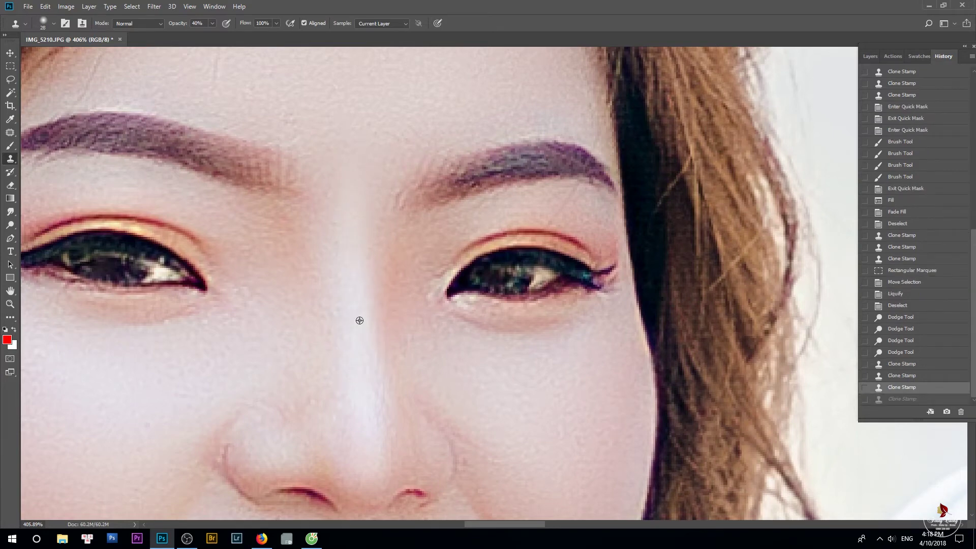
left_click(359, 262)
left_click(355, 285)
Step: Clone skin tones along the middle of the bride's nose bridge and undo the last stroke
scroll(348, 286, "down", 3)
left_click(355, 293)
left_click(361, 324)
left_click(368, 309)
key("ctrl+0")
left_click_drag(239, 239, 409, 291)
key("ctrl+alt+z")
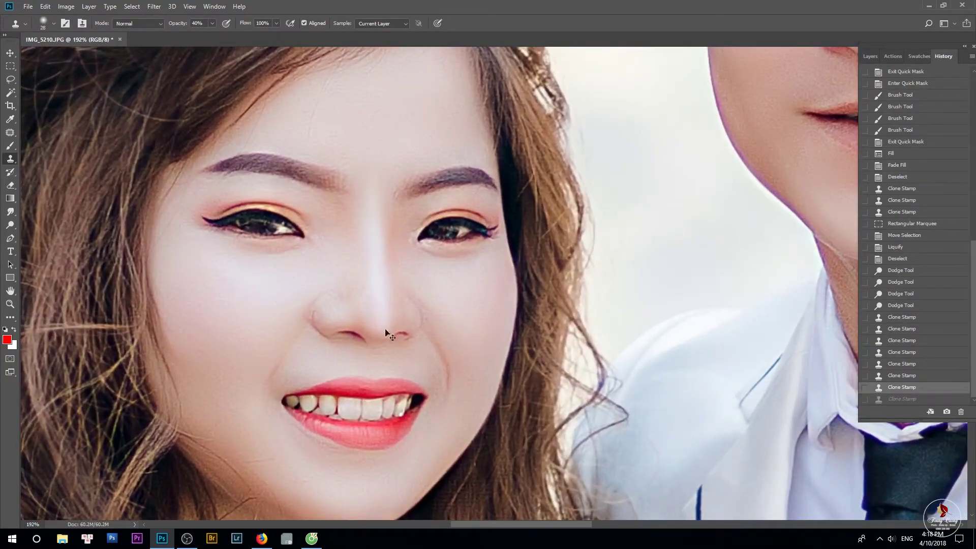
Step: Blend the skin around the lower part of the bride's nose with the Clone Stamp
left_click_drag(384, 325, 422, 320)
left_click(363, 308)
left_click(389, 294)
left_click(371, 232)
scroll(370, 262, "up", 3)
key("ctrl+alt+z")
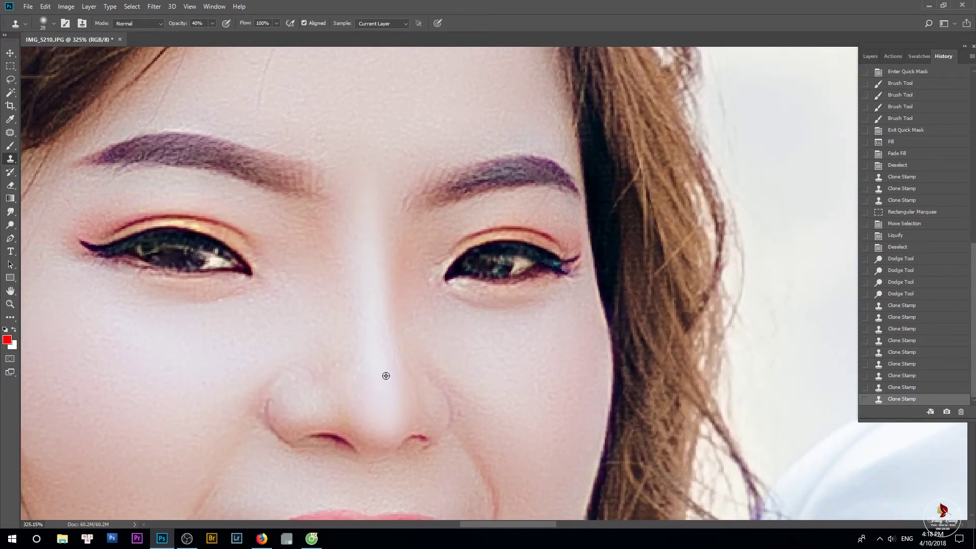
Step: Clone skin between the bride's eyebrows to blend the top of the nose bridge
left_click_drag(359, 185, 305, 281)
left_click_drag(363, 205, 371, 249)
left_click_drag(359, 196, 399, 188)
left_click(334, 197, "alt")
left_click(352, 215)
left_click(418, 169)
key("ctrl+0")
scroll(357, 173, "up", 6)
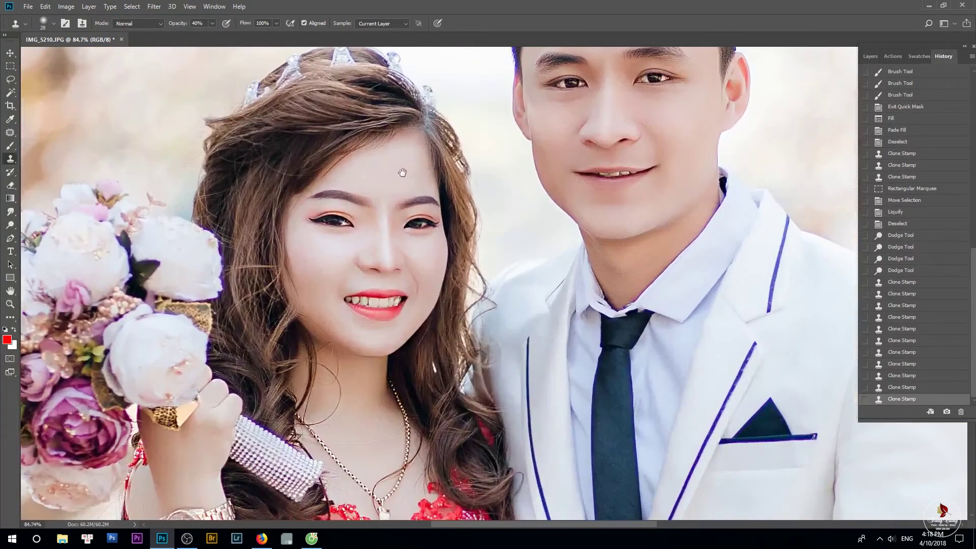
Step: Paint a quick mask along the bride's nose bridge with a 50 px brush and turn it into a selection
key("d")
key("q")
key("b")
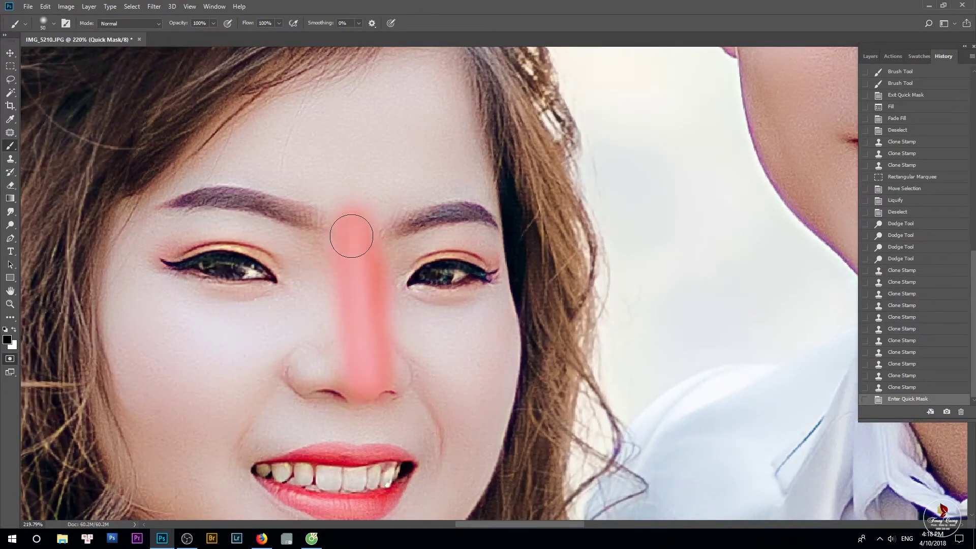
left_click_drag(351, 235, 355, 229)
key("q")
key("ctrl+BackSpace")
key("ctrl+shift+f")
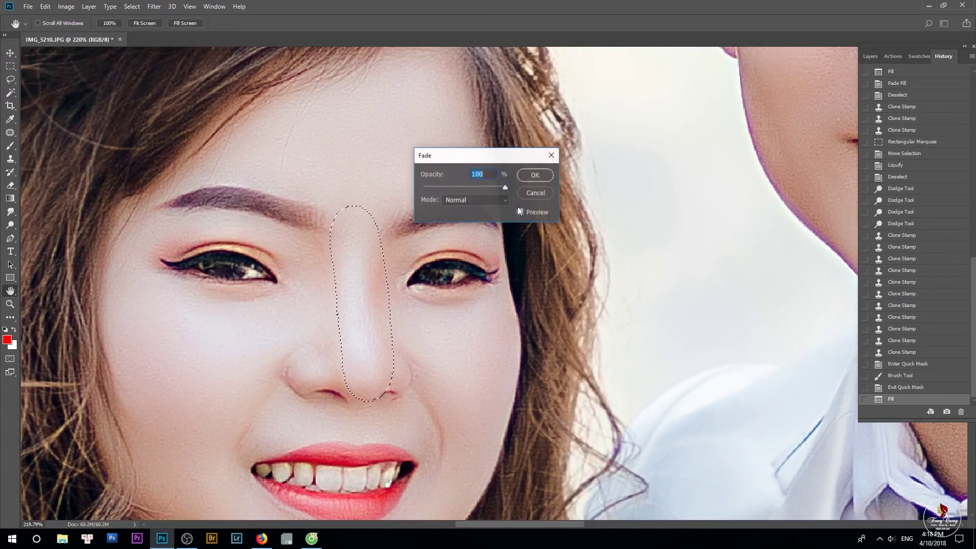
key("Escape")
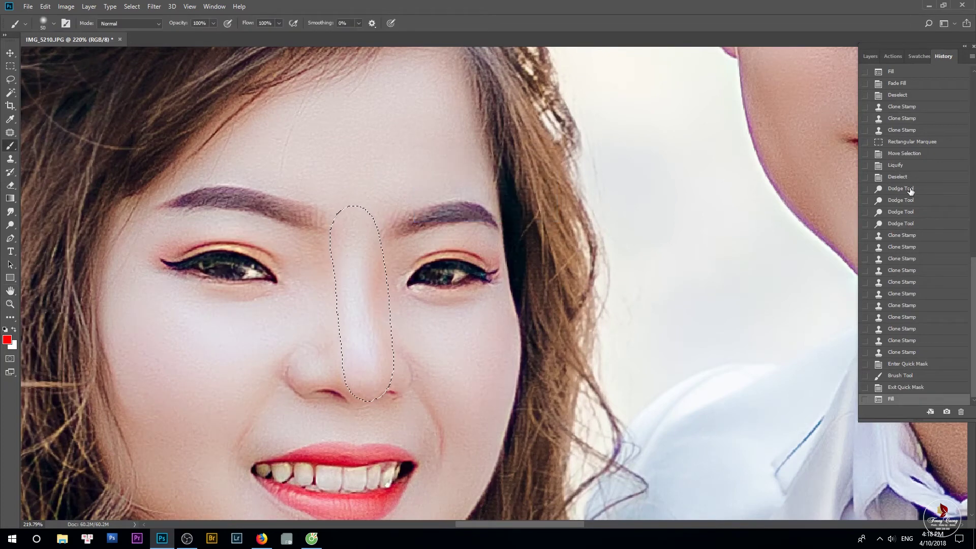
key("ctrl+z")
Step: Set the history source to the state before dodging, fill the nose selection from history, fade the fill and deselect
left_click(865, 177)
key("Tab")
key("ctrl+alt+BackSpace")
key("Tab")
key("ctrl+shift+f")
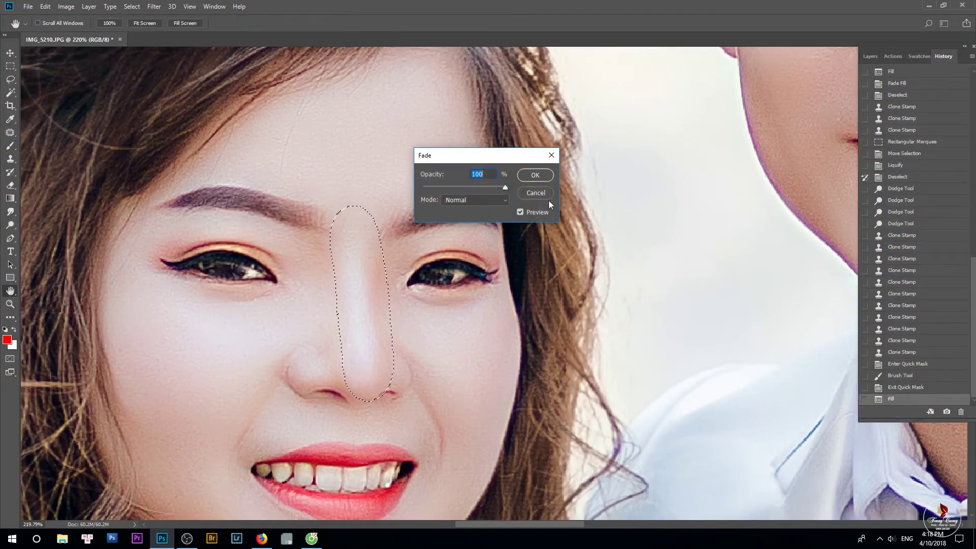
key("Return")
key("ctrl+1")
key("ctrl+d")
Step: Examine the couple's faces and the edges around the groom's hair
left_click_drag(477, 194, 432, 195)
left_click_drag(542, 216, 354, 195)
left_click_drag(429, 146, 366, 198)
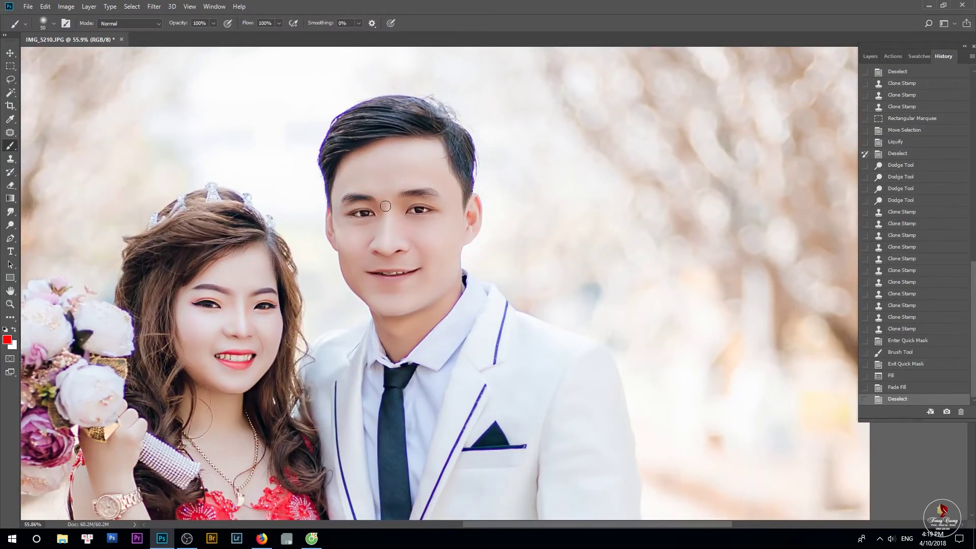
scroll(391, 224, "down", 2)
scroll(358, 239, "down", 2)
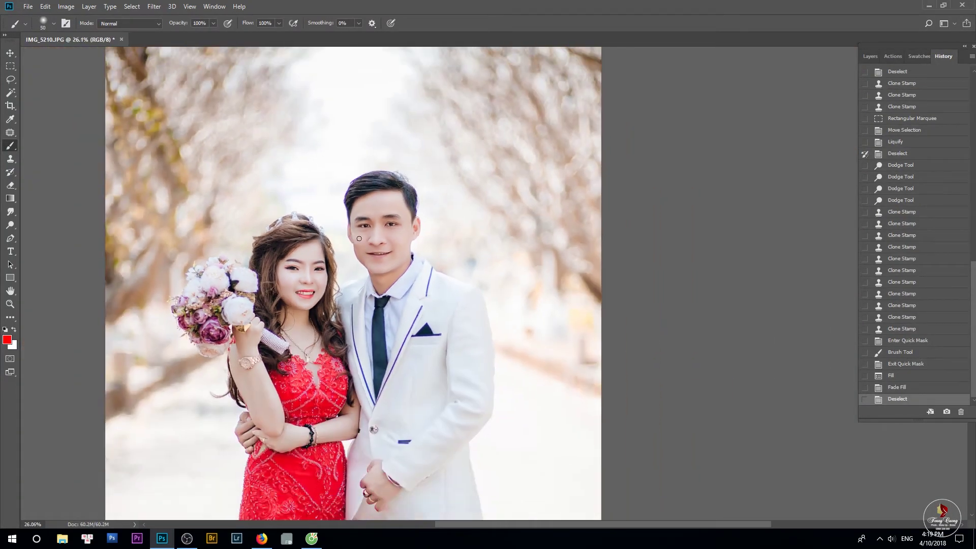
left_click_drag(382, 220, 460, 177)
scroll(506, 118, "up", 7)
left_click_drag(351, 231, 500, 173)
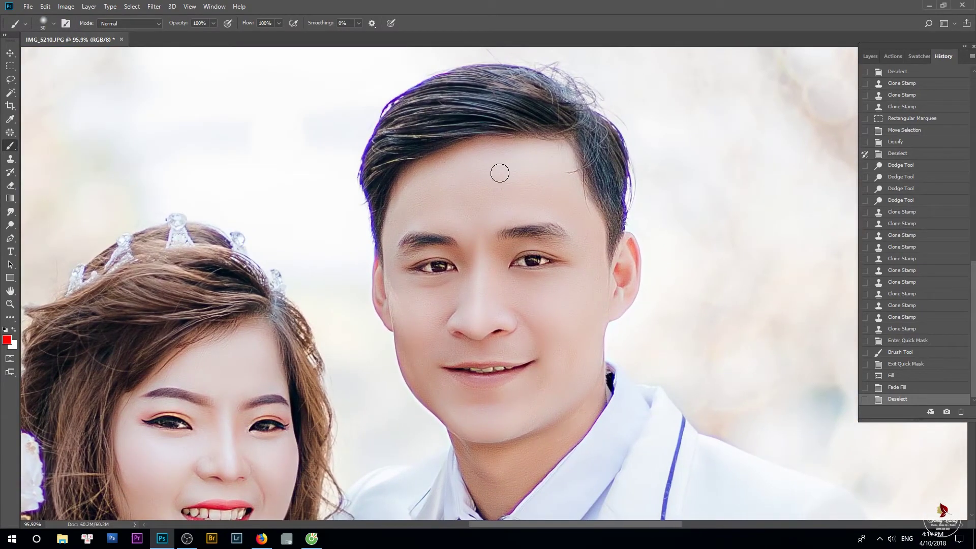
scroll(484, 190, "down", 1)
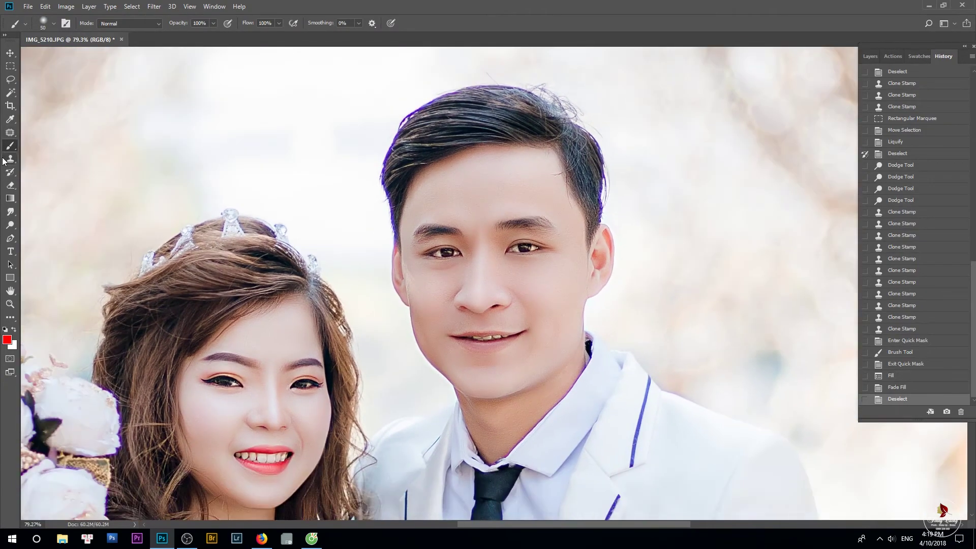
Step: Set up the Sponge tool with a 45 px brush in Desaturate mode at 50% flow
left_click(14, 226)
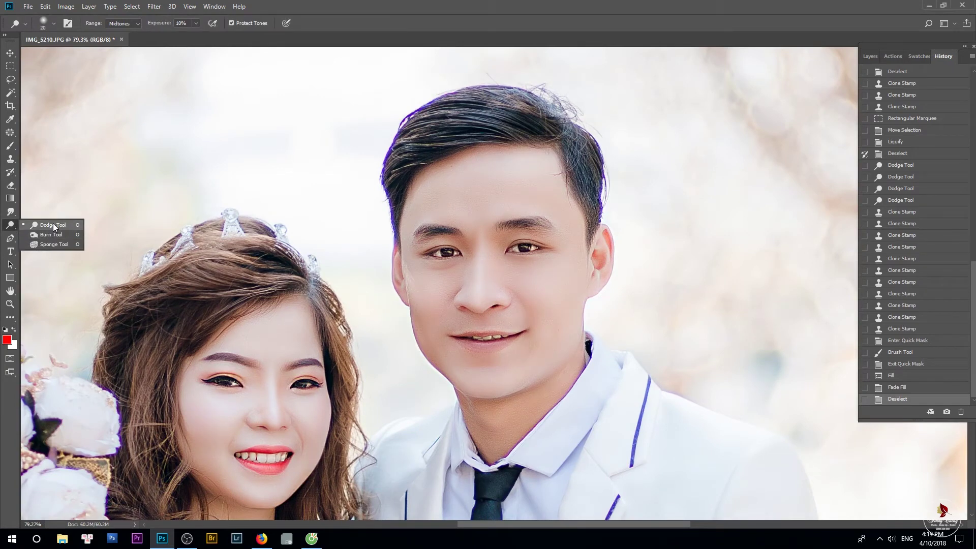
left_click(52, 225)
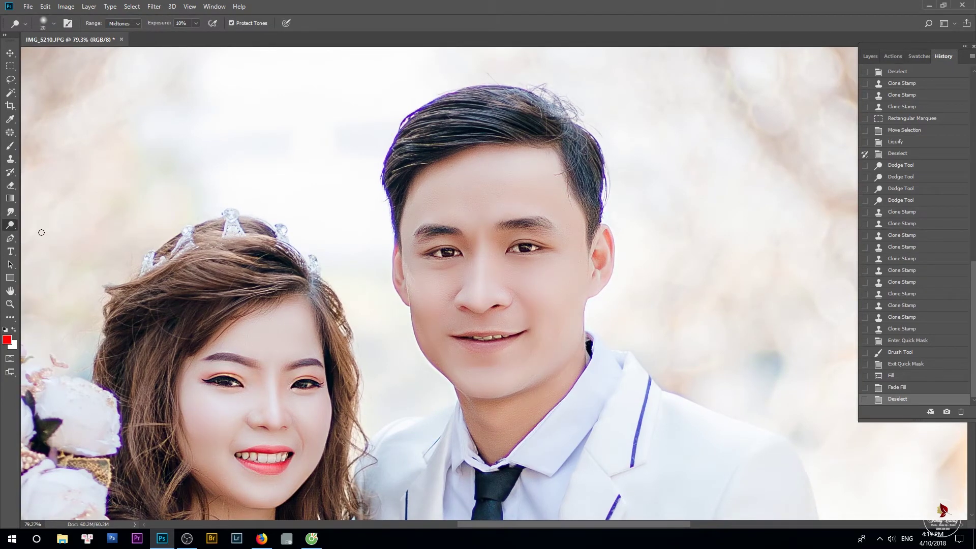
right_click(9, 230)
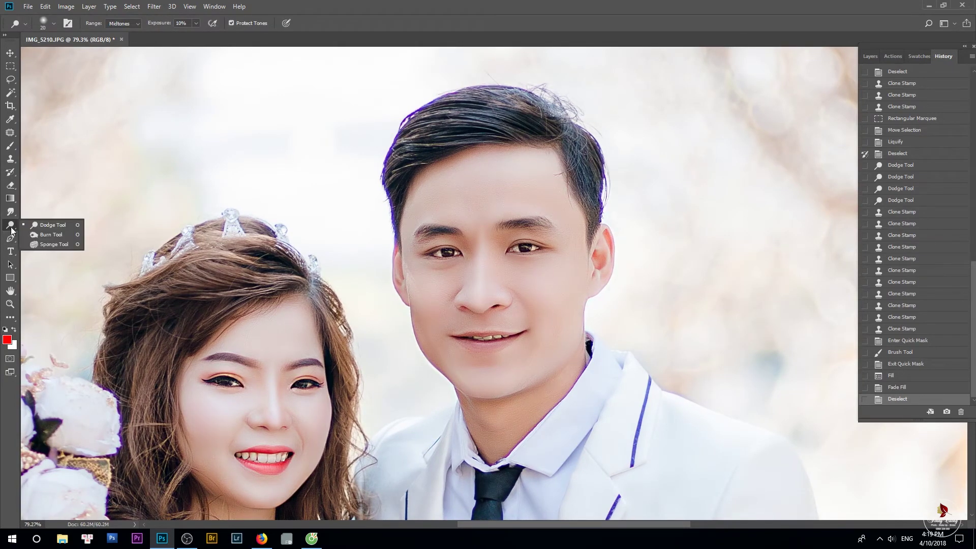
left_click(54, 244)
scroll(396, 163, "up", 1)
scroll(396, 163, "up", 2)
mouse_move(367, 174)
left_mouse_down()
mouse_move(457, 95)
mouse_move(346, 163)
mouse_move(463, 90)
mouse_move(371, 169)
left_mouse_up()
right_click(371, 169)
Step: Desaturate the purple fringe along the outline of the groom's hair and face with the Sponge tool
left_click_drag(447, 194, 442, 193)
left_click_drag(463, 96, 387, 152)
left_click_drag(388, 153, 365, 191)
left_click_drag(365, 191, 324, 297)
left_click_drag(395, 138, 325, 280)
left_click_drag(601, 200, 395, 192)
left_click_drag(627, 255, 530, 276)
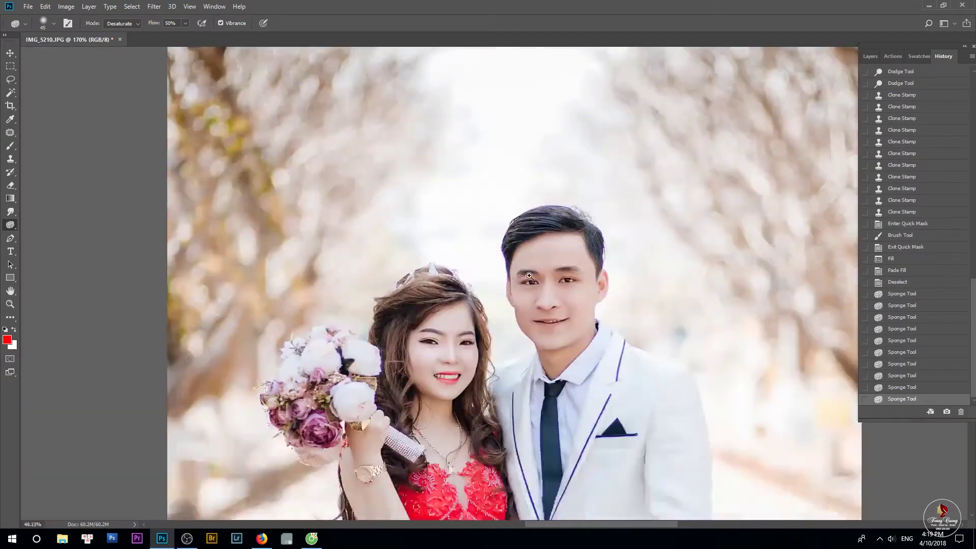
scroll(529, 276, "down", 3)
scroll(502, 138, "up", 5)
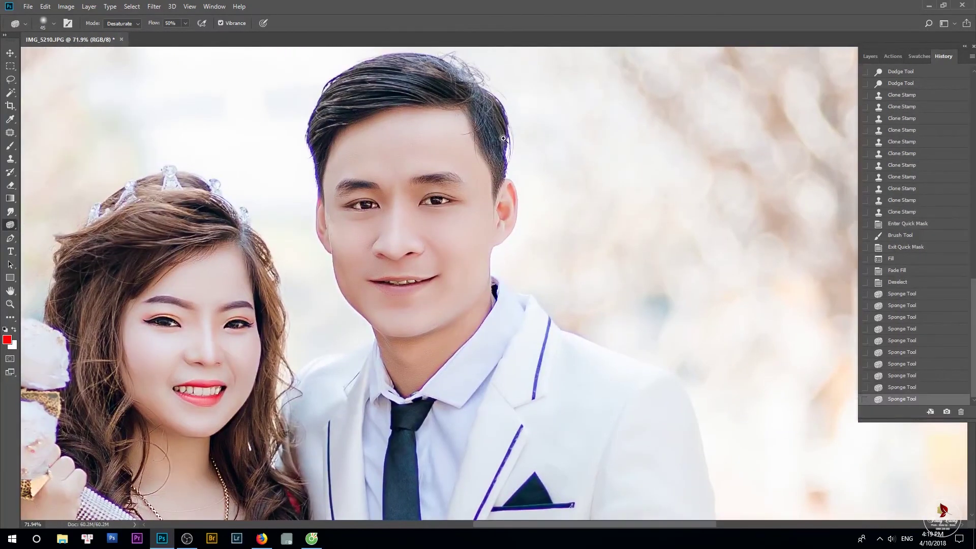
Step: Enter Quick Mask mode and paint over the fringed outline of the groom's hair with a 50 px brush
scroll(503, 138, "up", 2)
key("q")
key("b")
scroll(218, 273, "up", 3)
mouse_move(218, 273)
left_mouse_down()
mouse_move(219, 354)
mouse_move(234, 406)
mouse_move(223, 270)
mouse_move(253, 206)
mouse_move(303, 154)
mouse_move(365, 129)
mouse_move(509, 137)
left_mouse_up()
mouse_move(494, 138)
left_mouse_down()
mouse_move(585, 188)
mouse_move(562, 189)
mouse_move(611, 219)
mouse_move(624, 259)
mouse_move(620, 363)
mouse_move(633, 251)
mouse_move(587, 202)
mouse_move(451, 136)
mouse_move(343, 157)
left_mouse_up()
left_click_drag(189, 300, 631, 32)
left_click_drag(578, 245, 469, 58)
Step: Extend the quick mask down past the groom's ear, cheek and jaw on the bride's side
left_click_drag(233, 246, 608, 122)
mouse_move(411, 89)
left_mouse_down()
mouse_move(461, 135)
mouse_move(465, 183)
mouse_move(435, 224)
mouse_move(427, 244)
left_mouse_up()
mouse_move(338, 237)
left_mouse_down()
mouse_move(450, 300)
mouse_move(438, 345)
left_mouse_up()
mouse_move(565, 431)
left_mouse_down()
mouse_move(439, 270)
mouse_move(466, 325)
mouse_move(501, 359)
left_mouse_up()
mouse_move(839, 76)
left_mouse_down()
mouse_move(399, 207)
mouse_move(742, 227)
mouse_move(536, 326)
left_mouse_up()
left_click_drag(420, 187, 335, 401)
mouse_move(339, 189)
left_mouse_down()
mouse_move(331, 258)
mouse_move(402, 422)
mouse_move(319, 282)
mouse_move(362, 307)
mouse_move(364, 327)
left_mouse_up()
left_click_drag(697, 190, 648, 213)
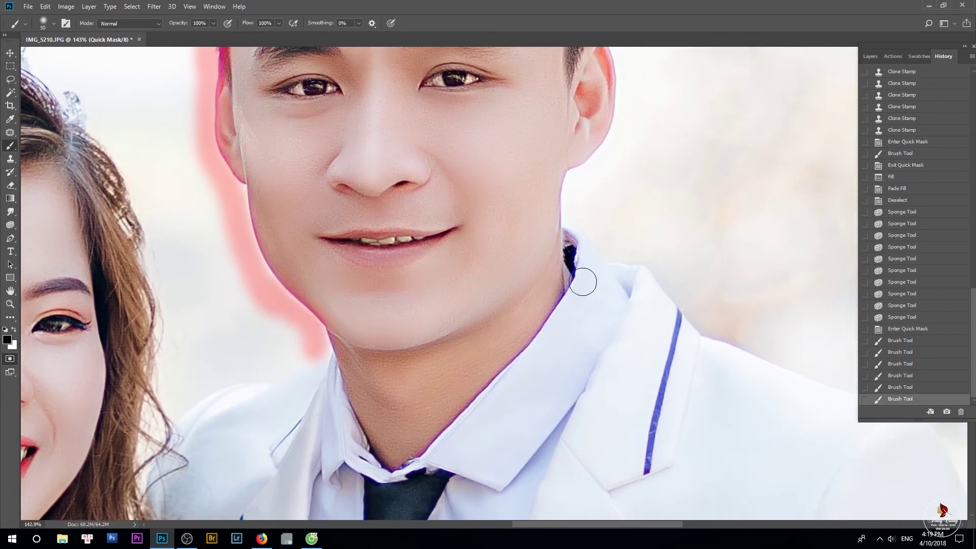
Step: Paint the quick mask over the groom's collar and far ear edge, and convert it into a selection
mouse_move(593, 168)
left_mouse_down()
mouse_move(572, 179)
mouse_move(575, 255)
mouse_move(544, 339)
mouse_move(399, 477)
left_mouse_up()
left_click_drag(714, 335, 600, 209)
left_click_drag(532, 229, 500, 416)
mouse_move(451, 267)
left_mouse_down()
mouse_move(444, 246)
mouse_move(477, 171)
mouse_move(484, 109)
mouse_move(487, 151)
left_mouse_up()
left_click_drag(449, 79, 448, 77)
key("q")
Step: Add the edges of the bride's tiara and bouquet to the quick mask and convert it back into a selection
left_click_drag(368, 137, 758, 218)
mouse_move(396, 173)
left_mouse_down()
mouse_move(325, 173)
mouse_move(413, 172)
left_mouse_up()
scroll(414, 173, "up", 5)
scroll(413, 173, "down", 5)
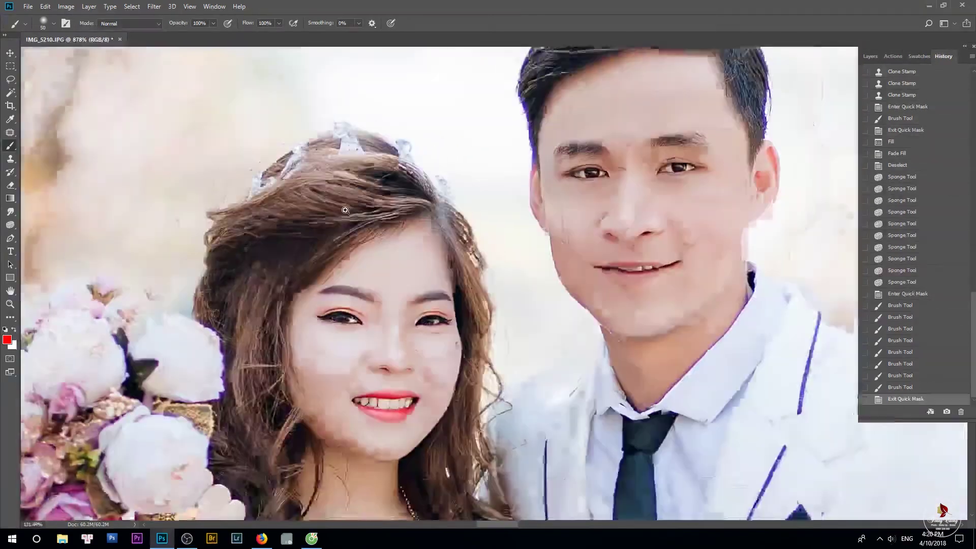
scroll(407, 117, "up", 4)
left_click_drag(367, 156, 437, 219)
key("q")
mouse_move(351, 140)
left_mouse_down()
mouse_move(412, 187)
mouse_move(446, 239)
mouse_move(512, 269)
mouse_move(528, 315)
left_mouse_up()
scroll(521, 280, "down", 7)
key("q")
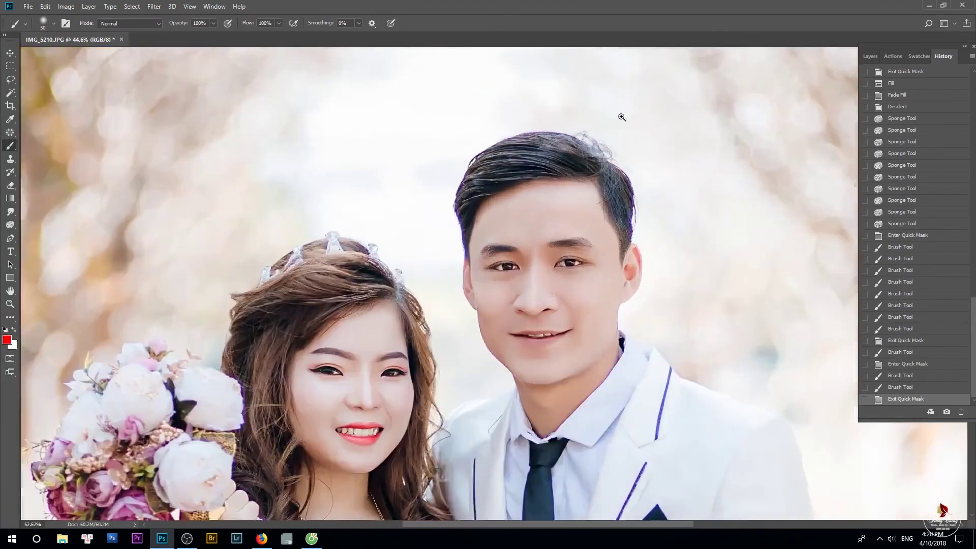
Step: Open the selected edges in the Camera Raw Filter and reduce the HSL saturation of Blues and Purples
scroll(621, 115, "up", 5)
left_click_drag(384, 181, 486, 186)
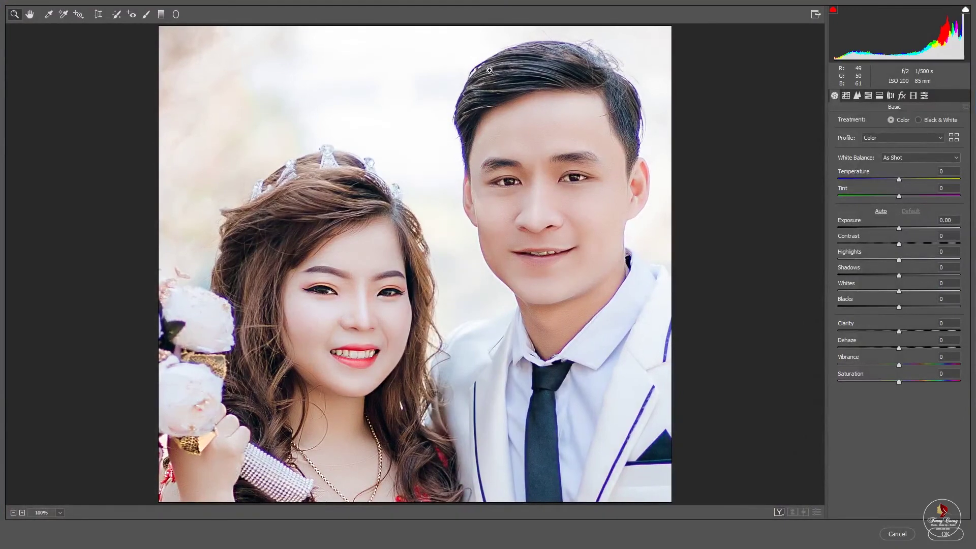
left_click(495, 69)
left_click(496, 197)
left_click(867, 96)
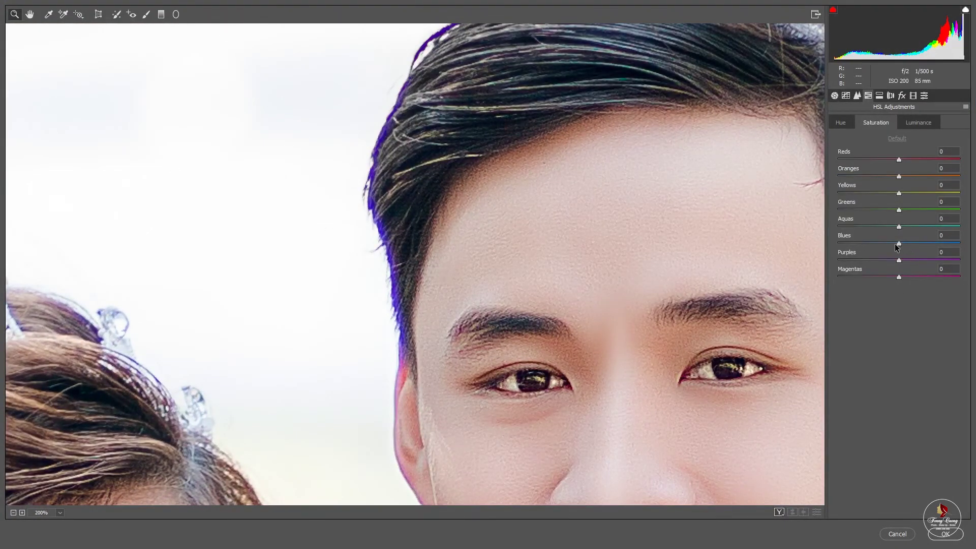
left_click_drag(900, 244, 881, 265)
Step: Try shifting the HSL hue of Blues and reset it to 0
left_click(841, 122)
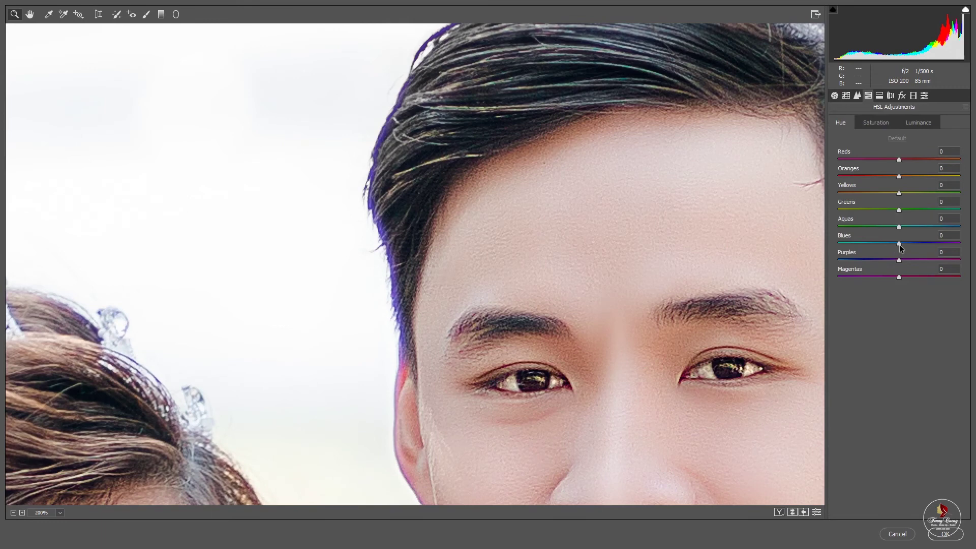
left_click_drag(899, 244, 959, 244)
type("0")
Step: Set the HSL saturation of Blues to -63 and Purples to -68, and apply the Camera Raw Filter
left_click(920, 122)
left_click_drag(881, 244, 857, 262)
key("ctrl+0")
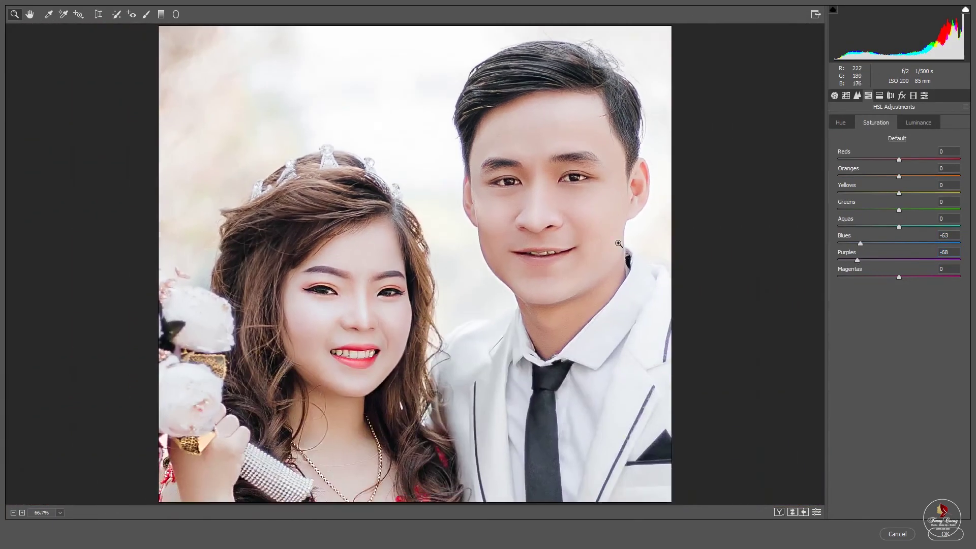
left_click(562, 124)
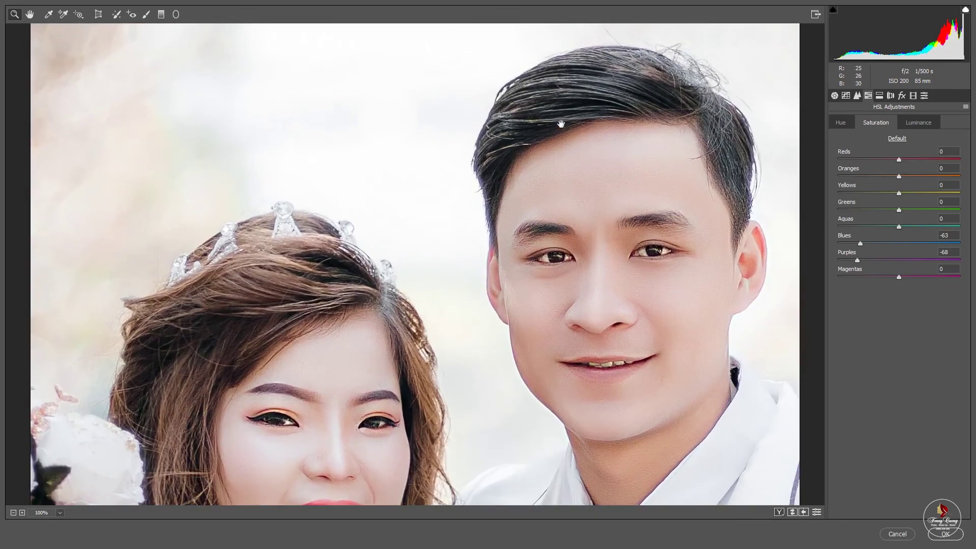
left_click(944, 534)
Step: Check the corrected edges around the groom's face and clear the selection
scroll(560, 340, "down", 5)
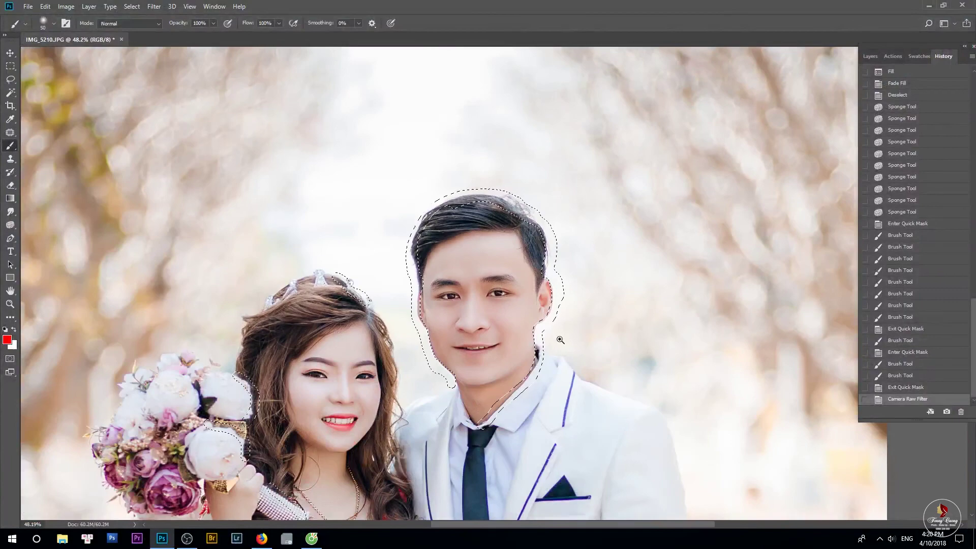
scroll(561, 340, "up", 6)
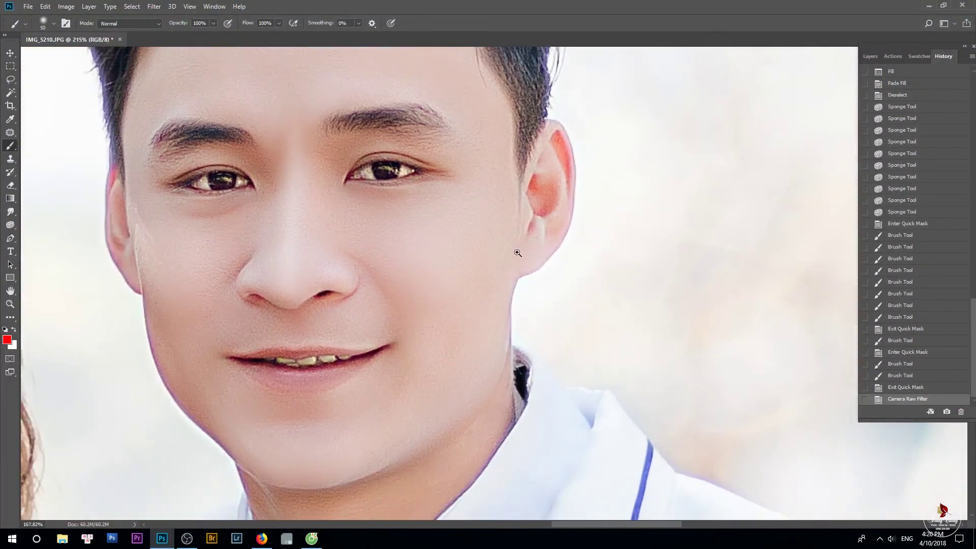
left_click_drag(297, 289, 451, 183)
left_click_drag(305, 217, 320, 214)
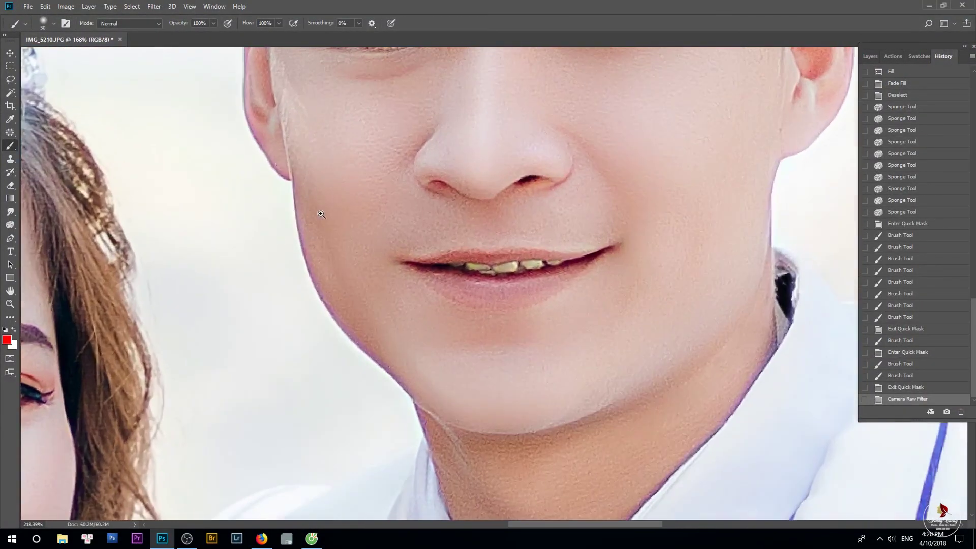
scroll(321, 214, "down", 3)
key("ctrl+d")
scroll(351, 197, "up", 3)
left_click_drag(351, 198, 339, 274)
Step: Fill the photo from the history source to compare before and after, and undo the fill
key("ctrl+alt+BackSpace")
key("ctrl+z")
key("ctrl+z")
scroll(465, 127, "up", 3)
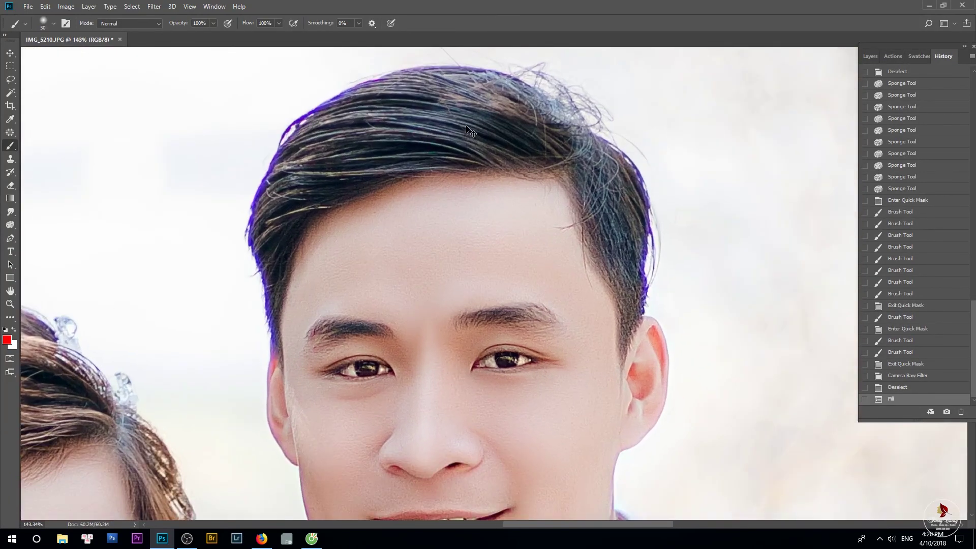
scroll(315, 145, "up", 2)
key("ctrl+z")
key("ctrl+z")
key("ctrl+z")
Step: Review the retouched couple up close and in the full photo
scroll(286, 196, "down", 8)
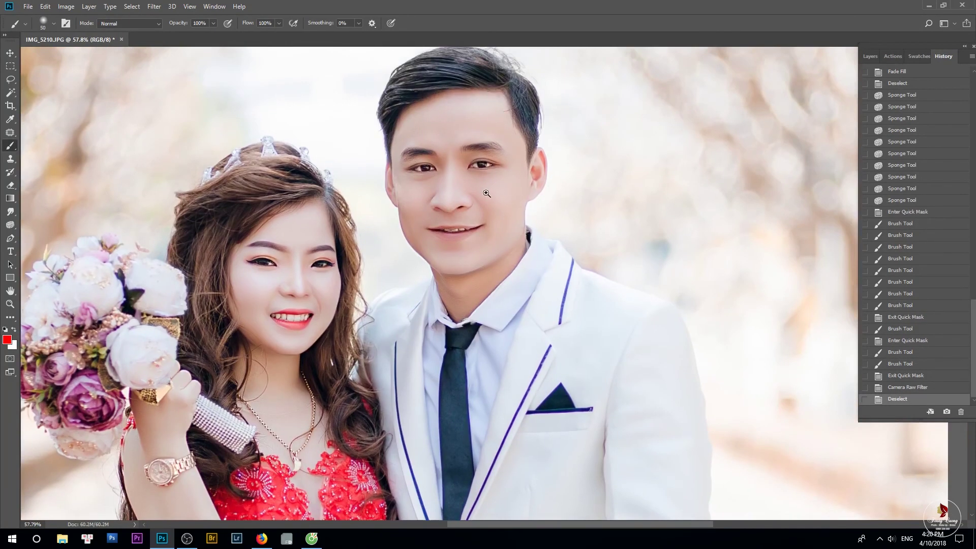
left_click(487, 193)
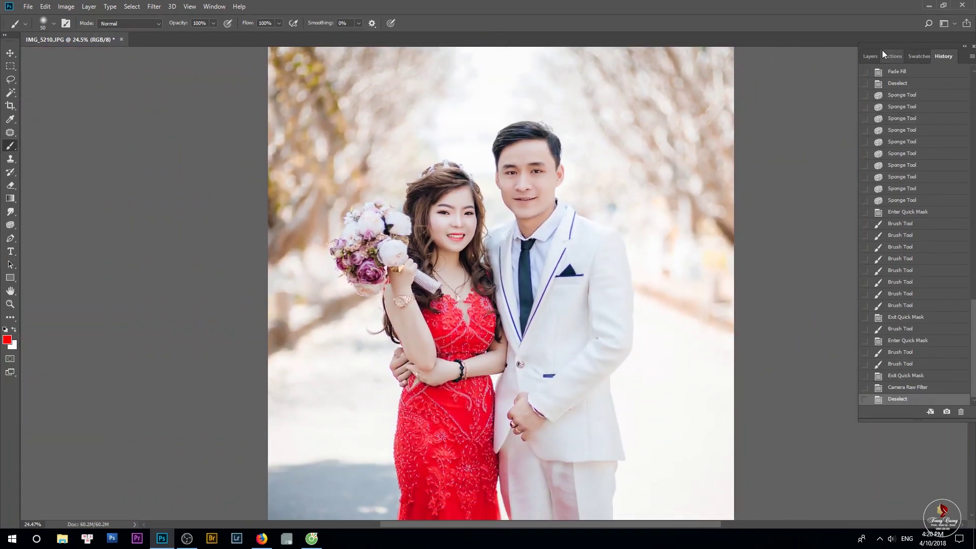
scroll(533, 168, "up", 3)
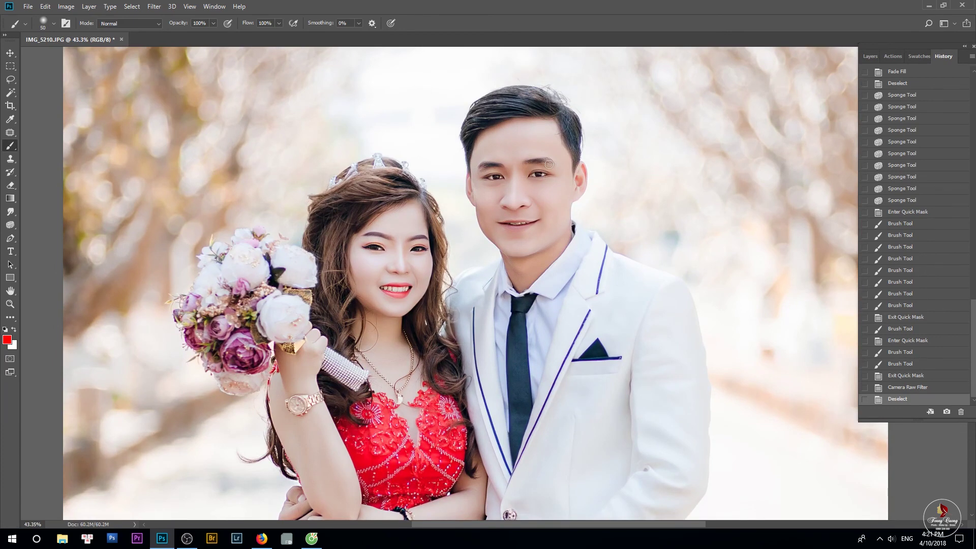
scroll(440, 193, "down", 2)
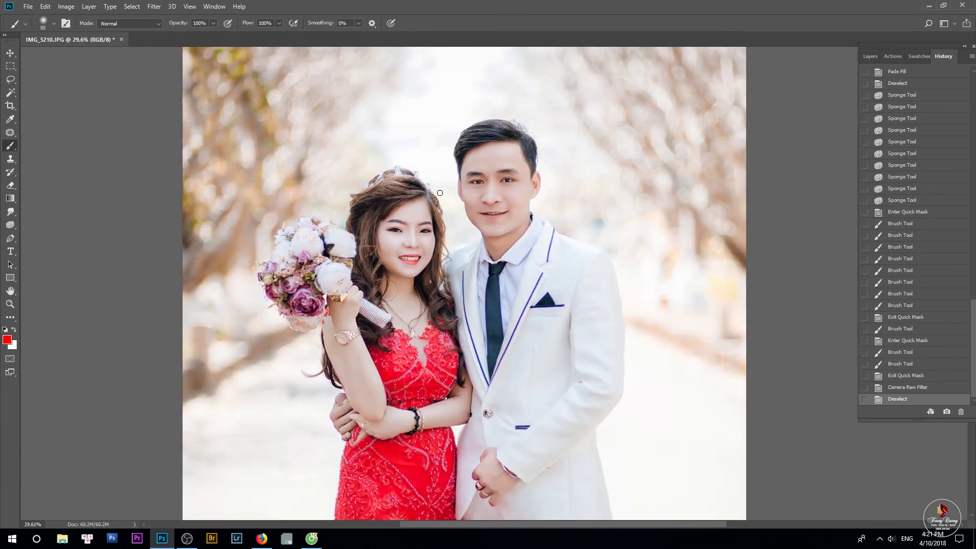
scroll(438, 193, "down", 3)
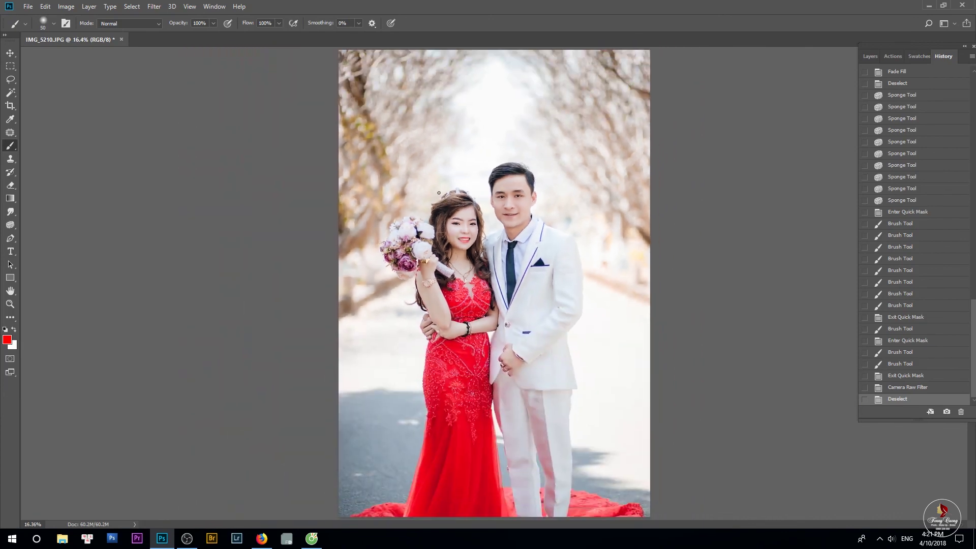